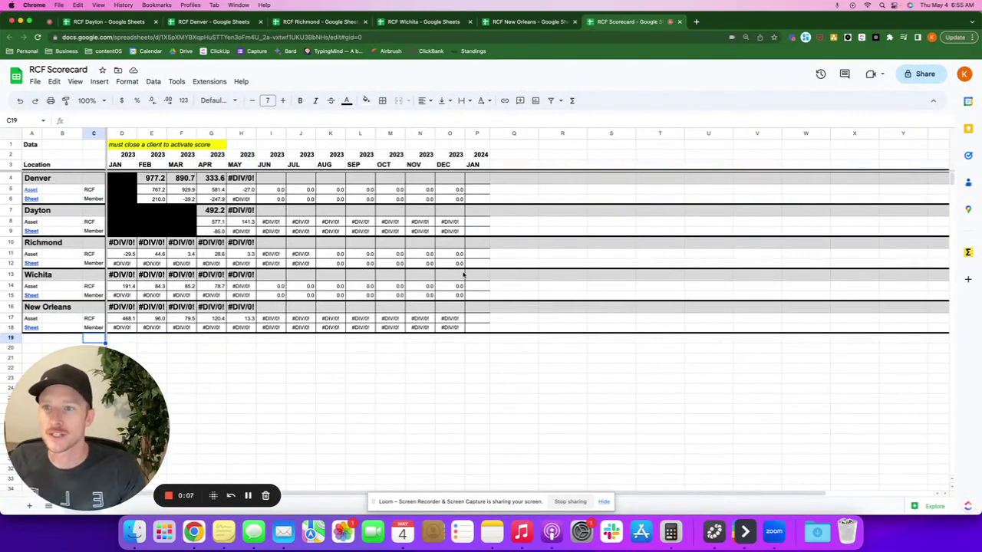
left_click_drag(134, 410, 817, 400)
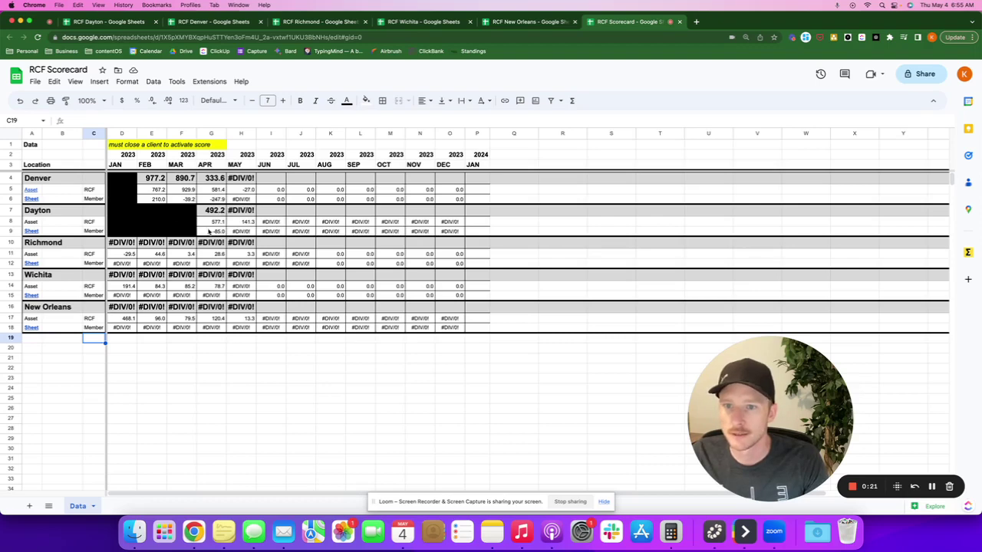
left_click_drag(208, 232, 211, 213)
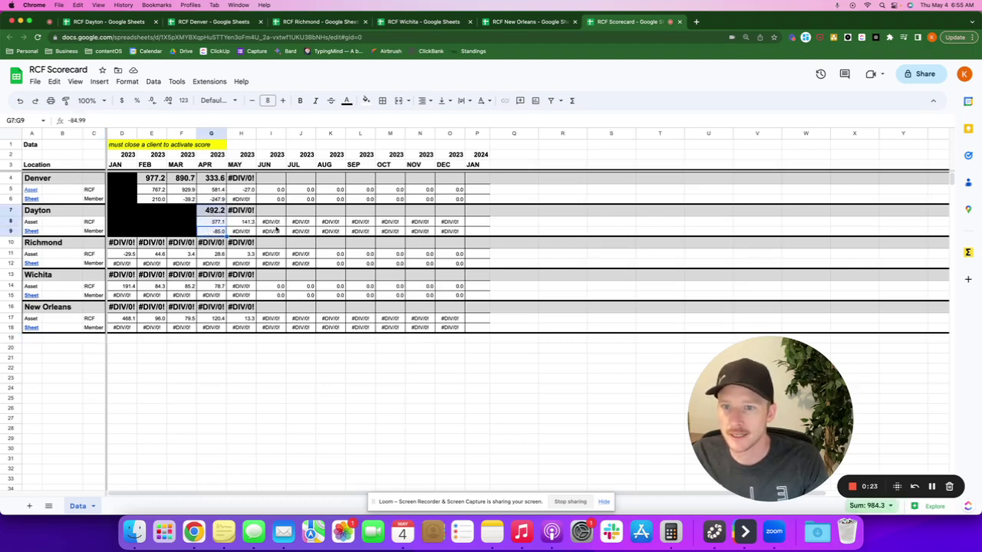
left_click(270, 222)
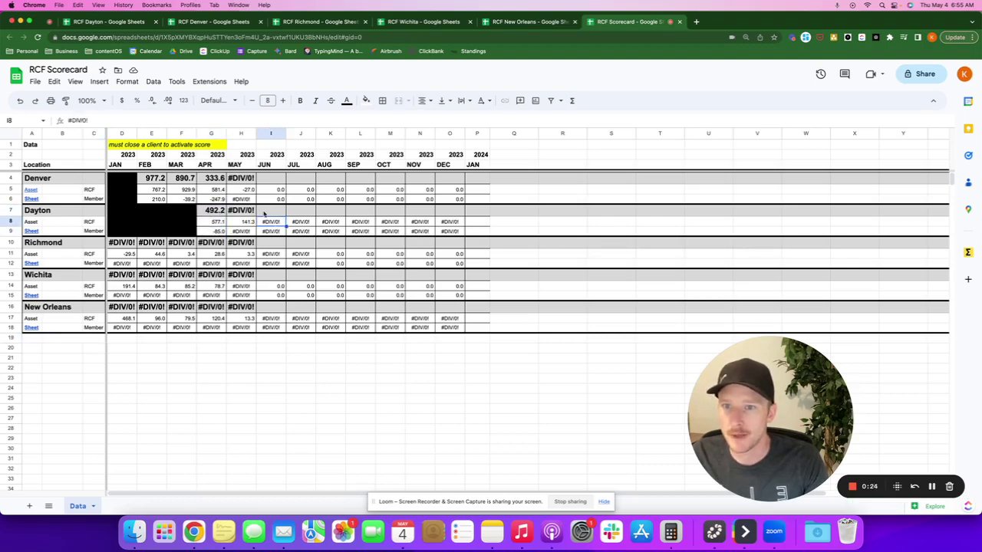
Step: Vertically centre the contents of the whole Denver row (row 4)
left_click(11, 178)
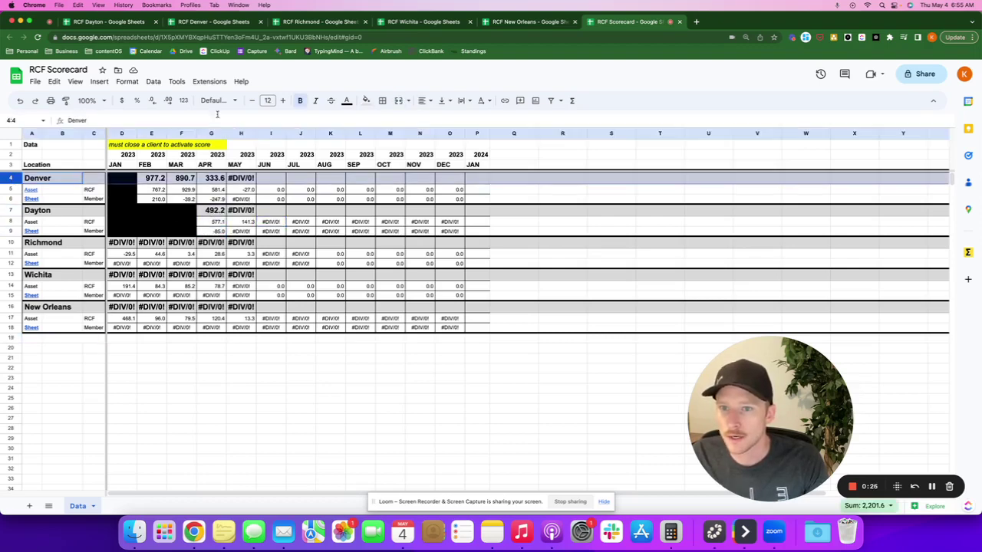
left_click(443, 100)
left_click(461, 121)
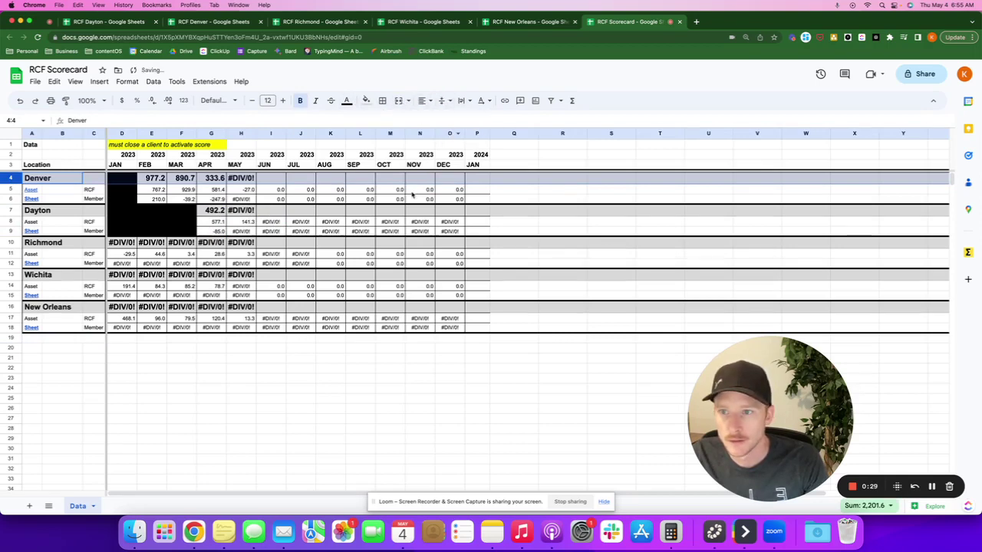
left_click(390, 210)
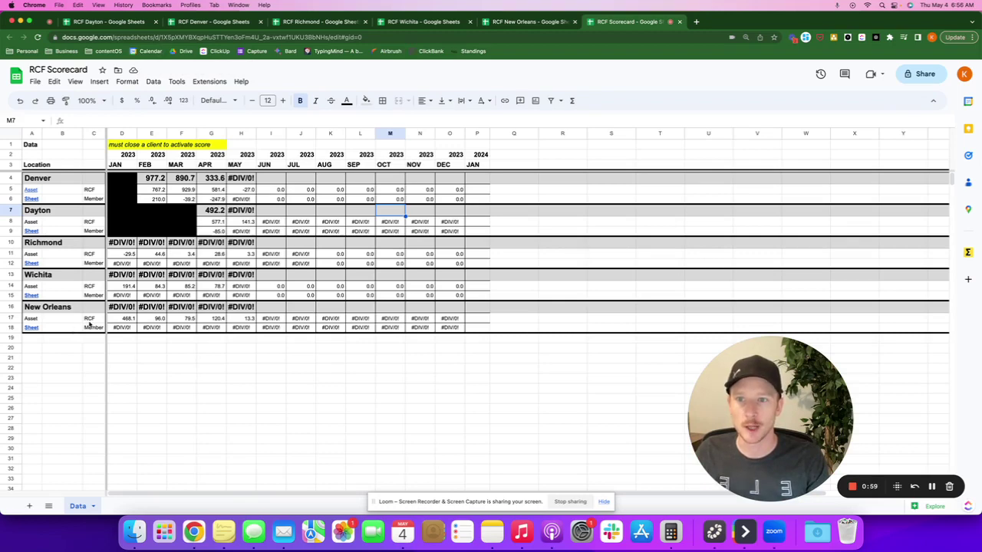
Step: Horizontally centre the month headers and all location scores in the range D2:R18
left_click_drag(125, 158, 476, 164)
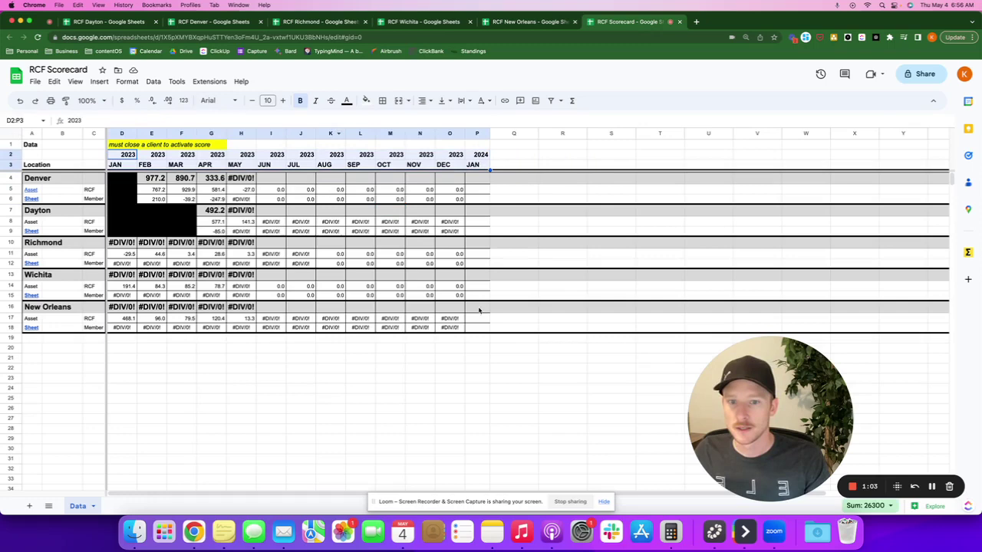
left_click(480, 318)
left_click_drag(130, 327, 588, 153)
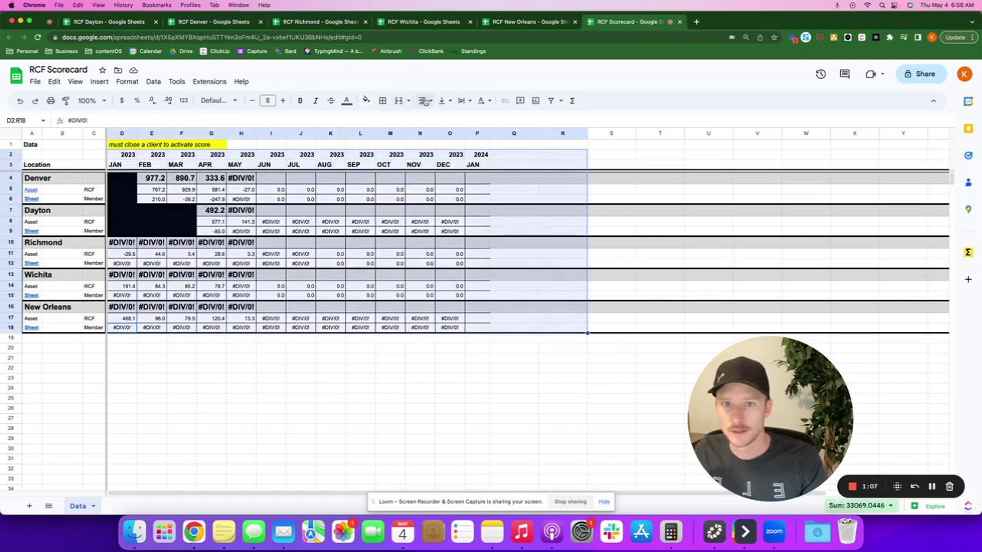
left_click(422, 100)
left_click(440, 123)
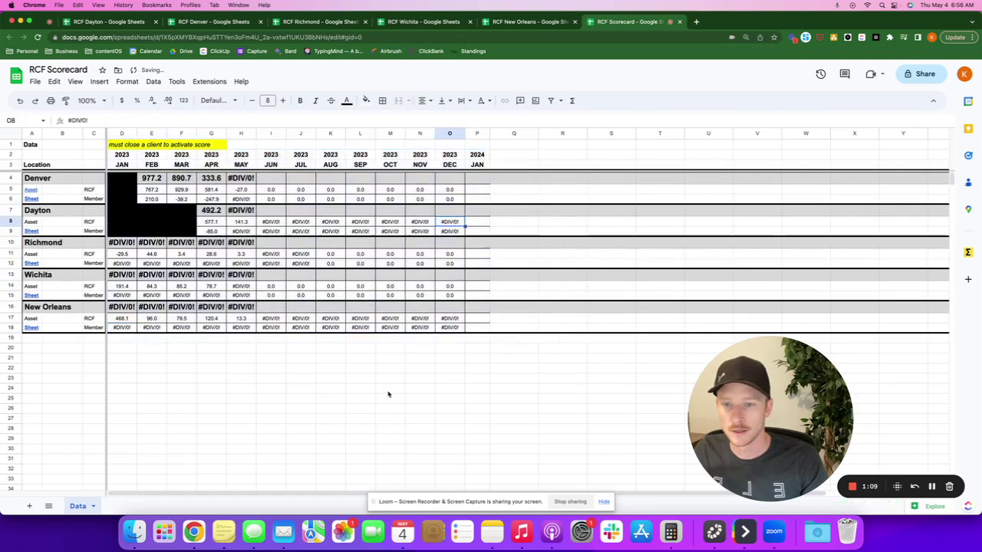
left_click(390, 409)
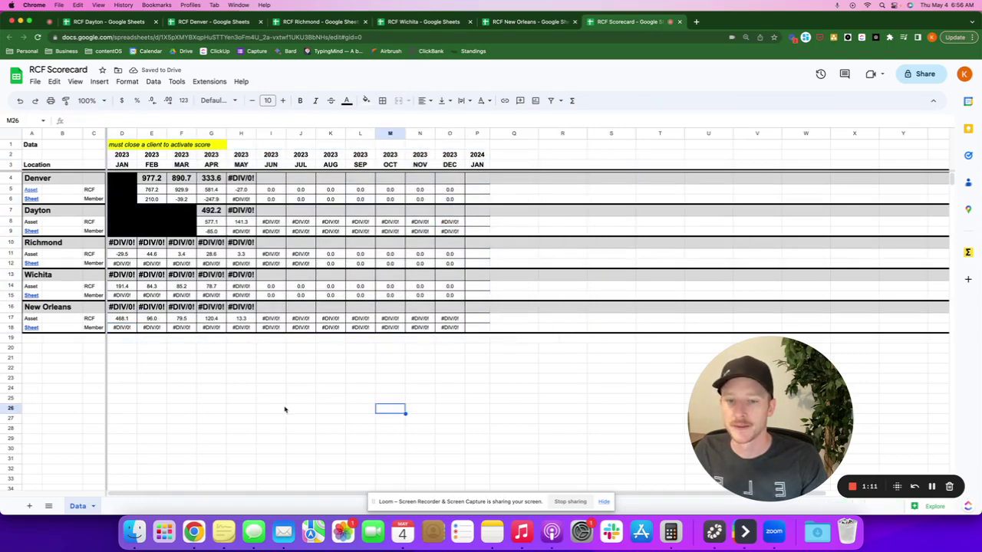
Step: Examine how Denver's monthly scores are calculated and imported, and check the Richmond and New Orleans score rows
left_click(153, 181)
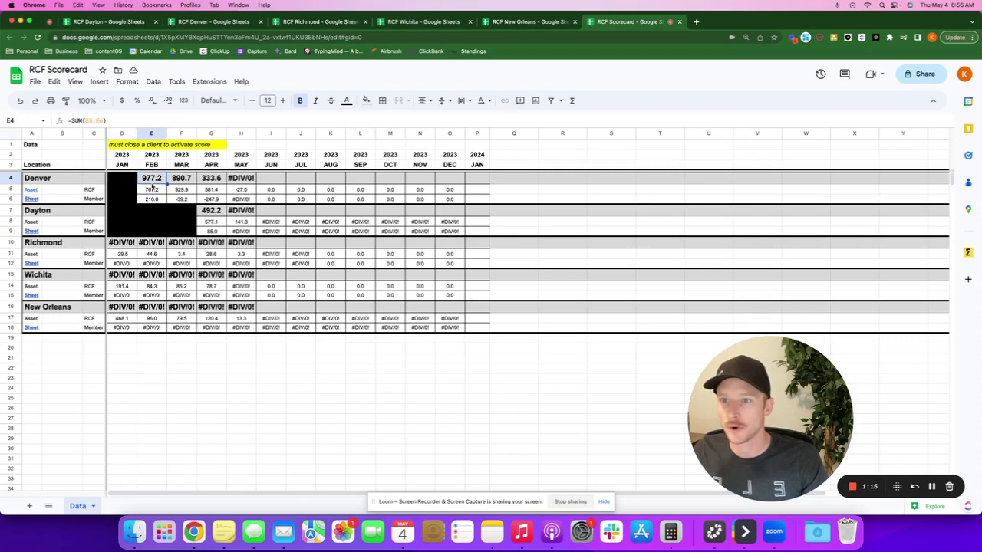
left_click(153, 192)
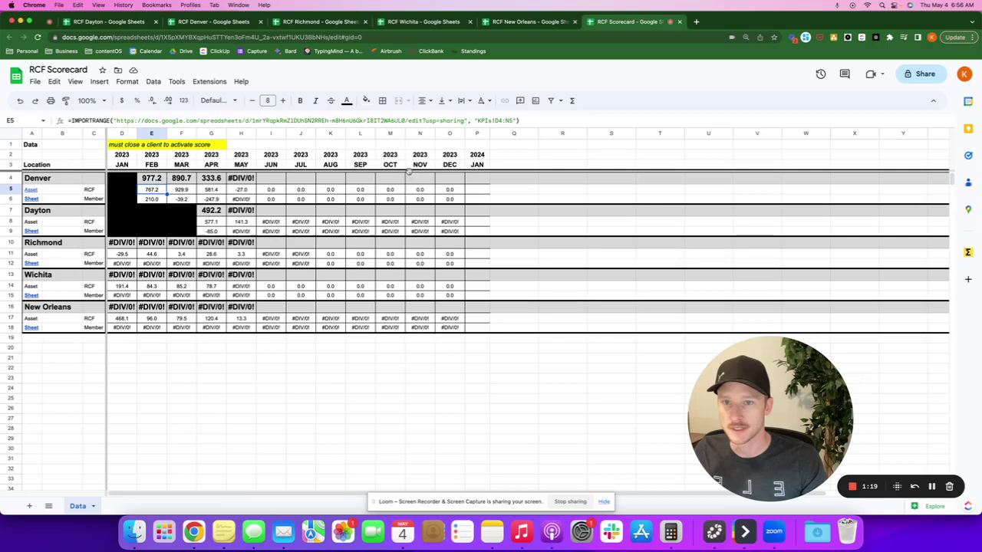
left_click(151, 178)
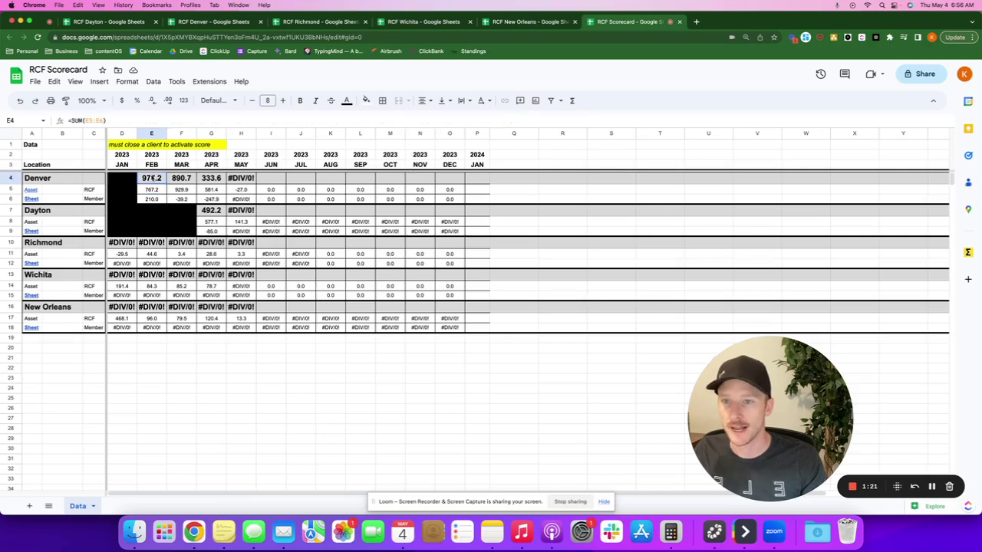
left_click(210, 180)
scroll(185, 230, "right", 3)
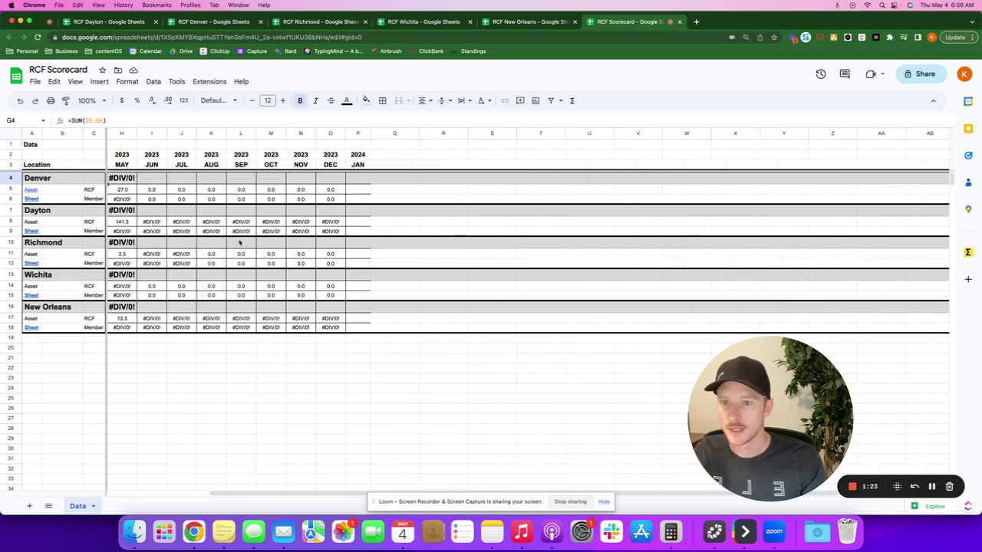
scroll(153, 241, "left", 3)
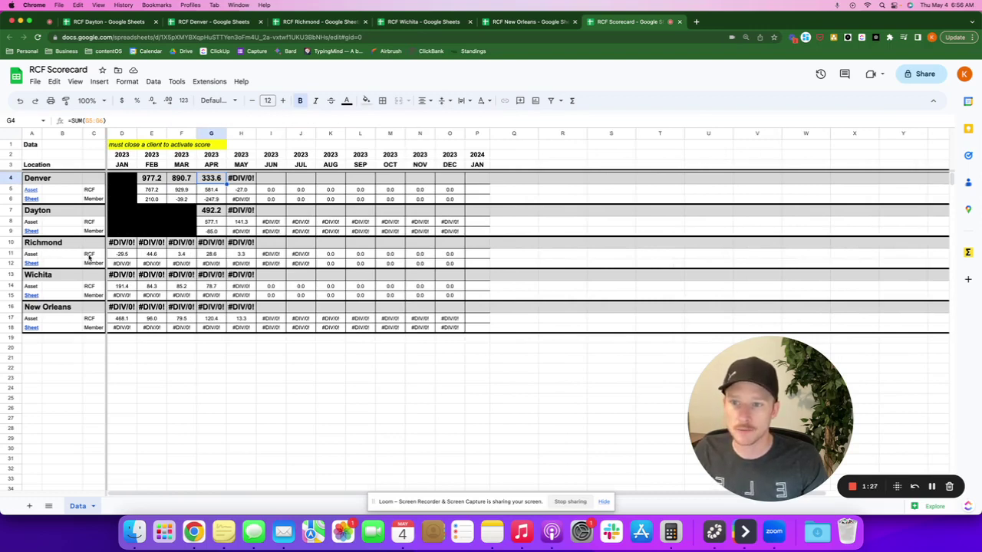
left_click(91, 256)
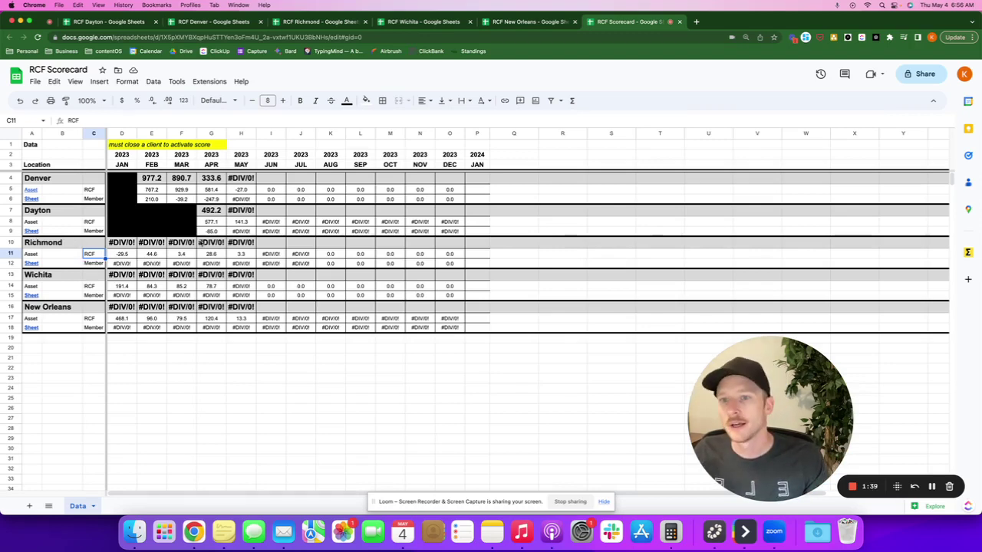
left_click(232, 327)
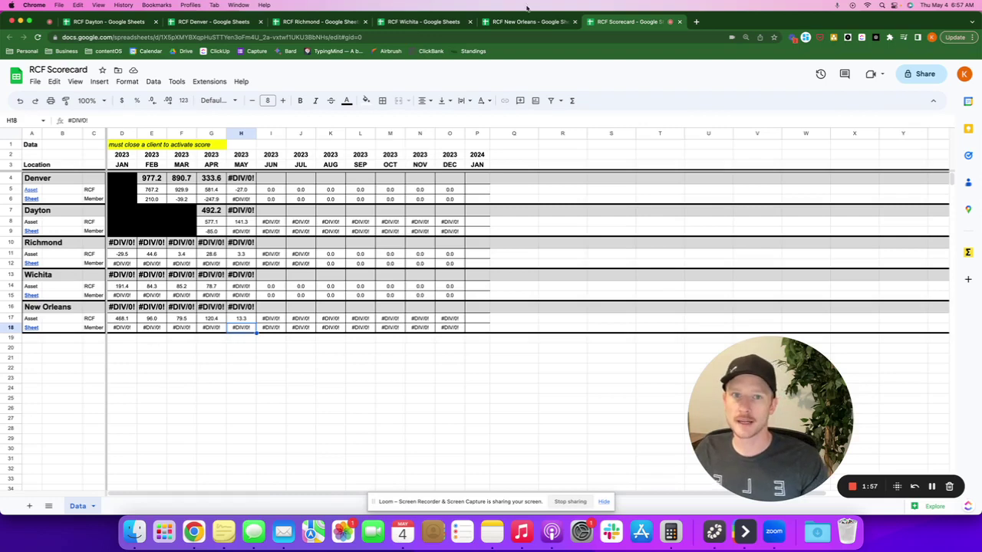
Step: Switch past the RCF Dayton spreadsheet to RCF Denver and look over its monthly KPIs
left_click(99, 21)
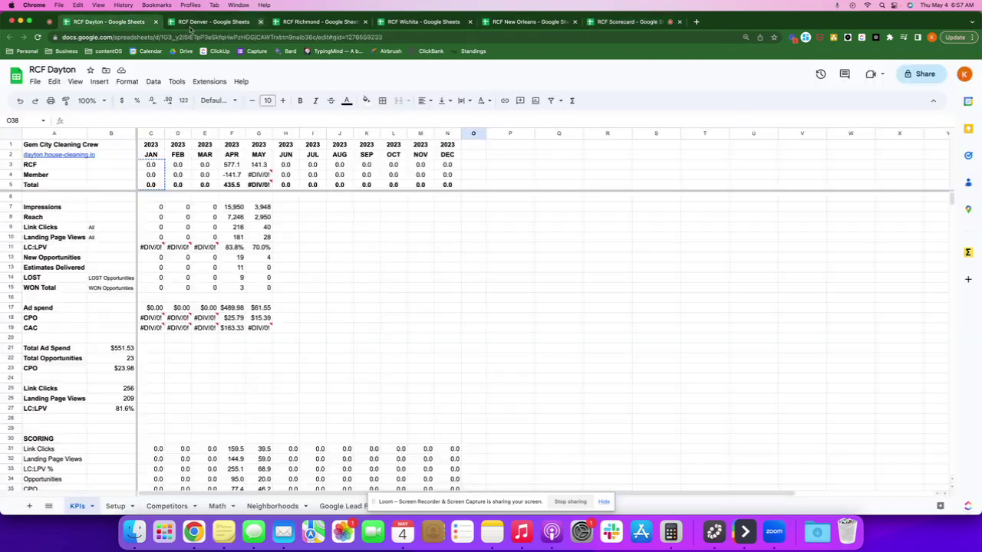
left_click(209, 22)
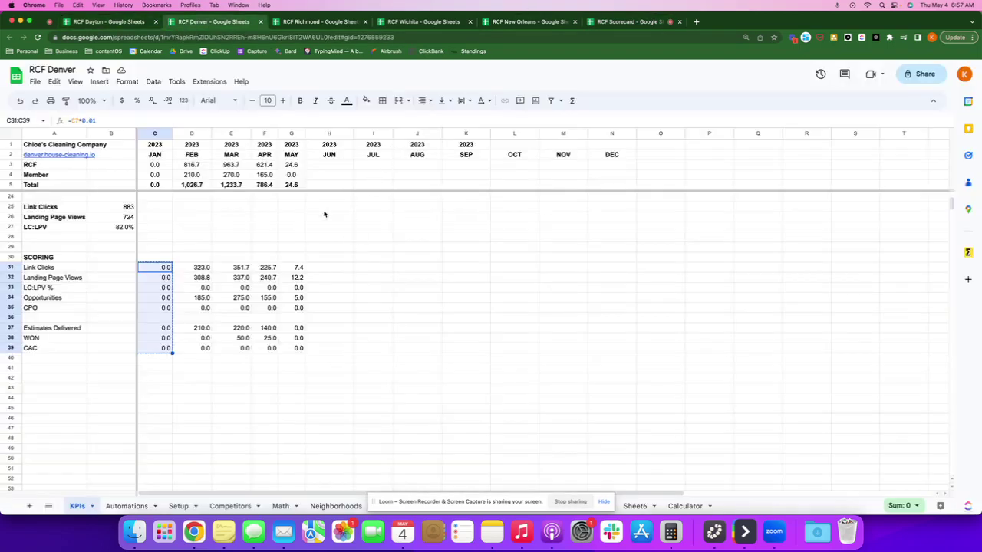
scroll(248, 278, "down", 10)
scroll(231, 247, "up", 10)
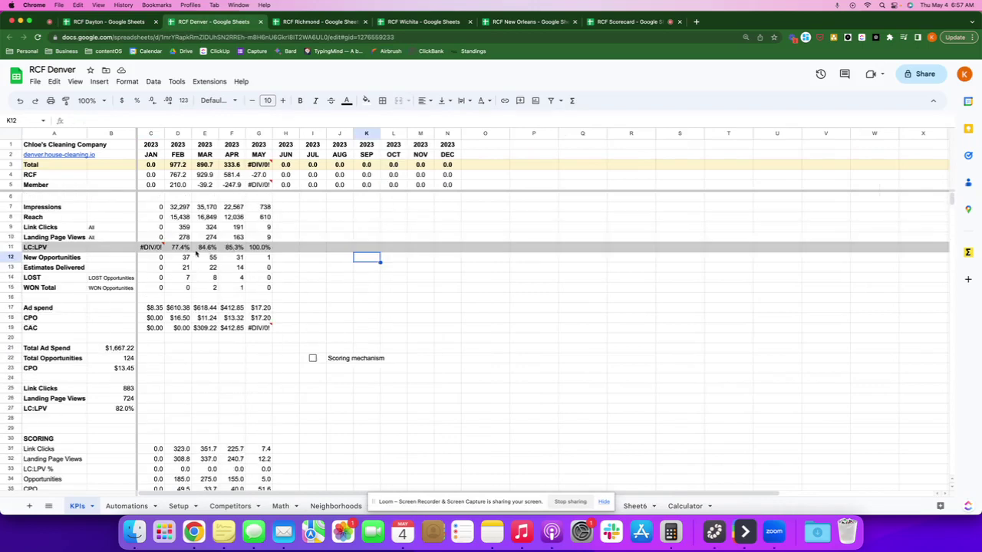
left_click(211, 234)
left_click(290, 207)
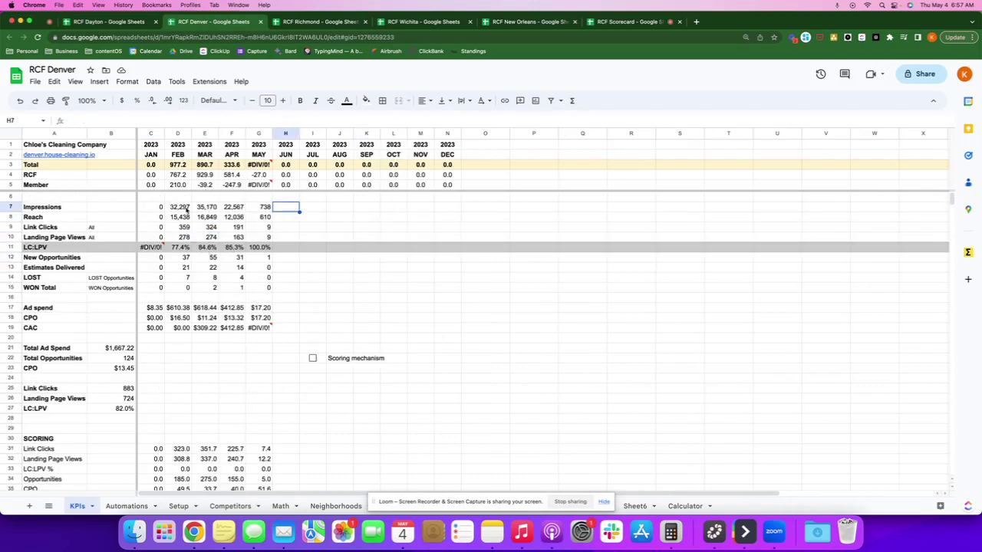
Step: Review Denver's March figures from Impressions to WON Total, plus Ad spend, CPO and CAC
left_click_drag(206, 209, 205, 218)
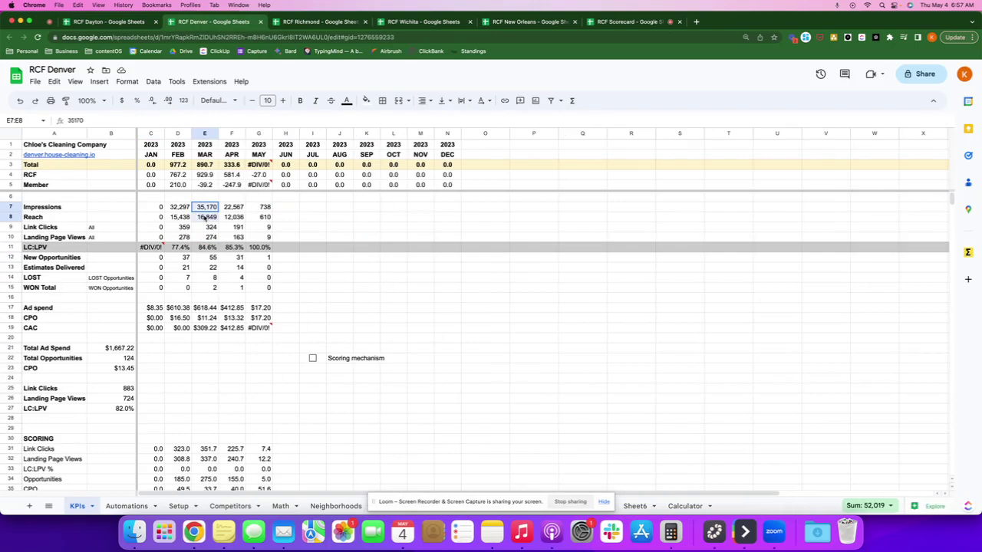
left_click_drag(204, 218, 206, 289)
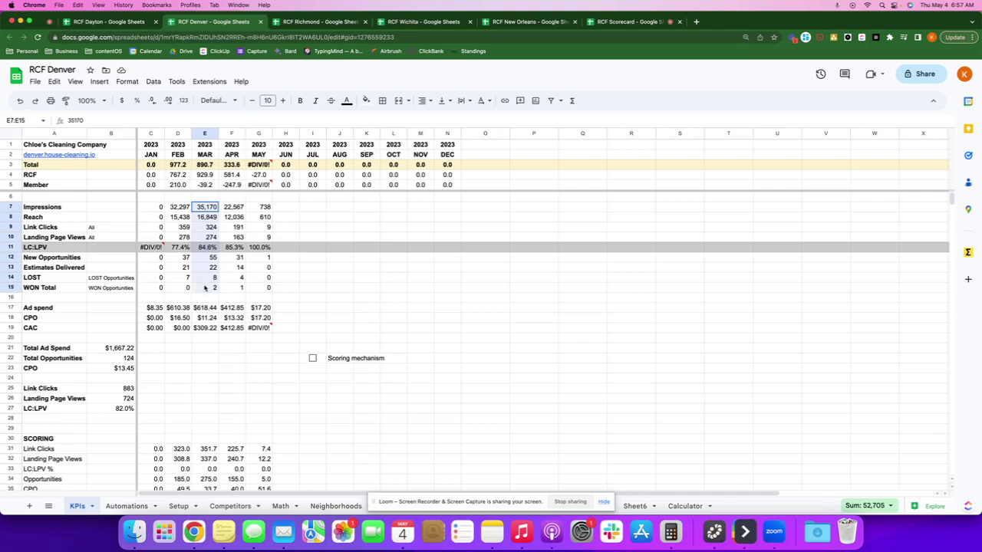
left_click(375, 287)
left_click(202, 315)
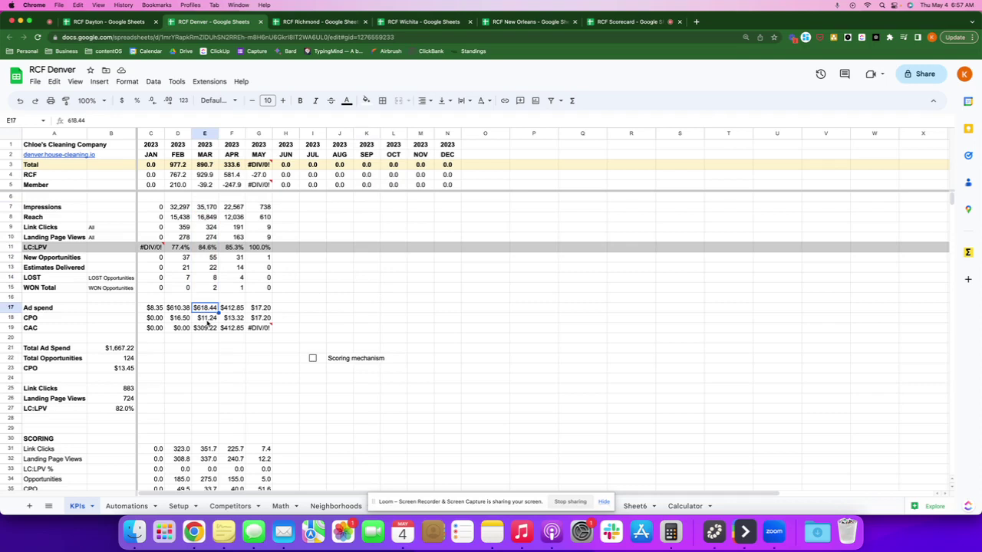
key("Home")
left_click(204, 328)
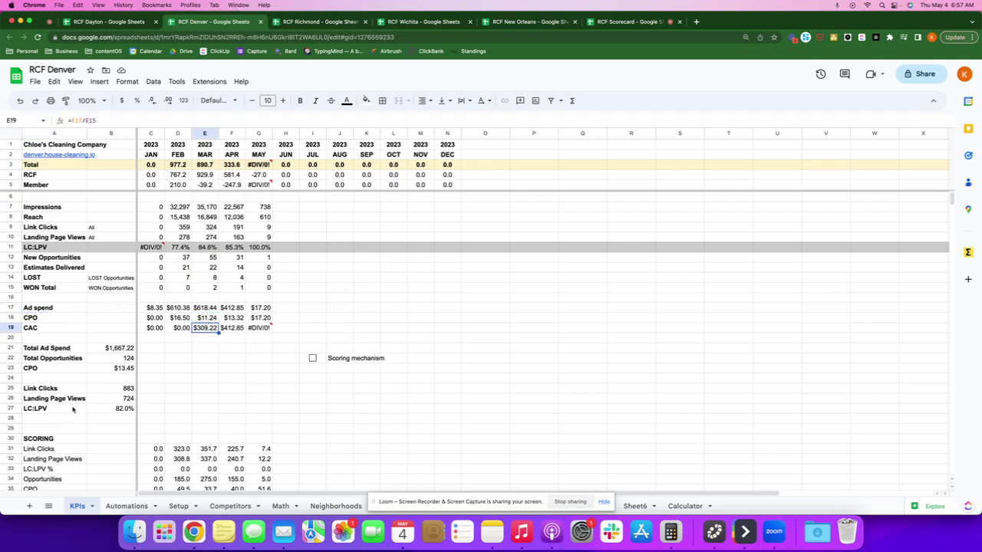
Step: Put a thicker solid outer border around the totals block A21:B27, from Total Ad Spend to LC:LPV
left_click_drag(44, 408, 115, 348)
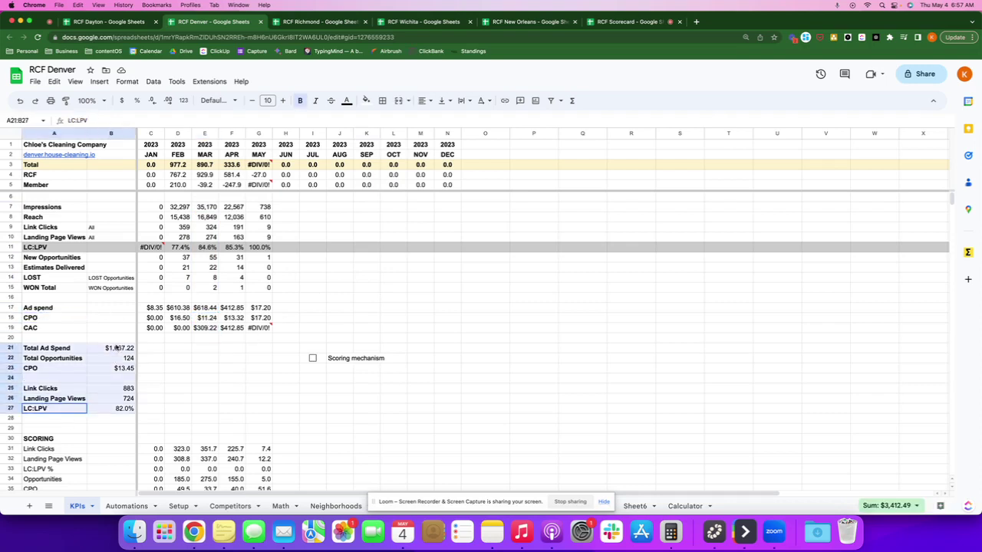
left_click(382, 100)
left_click(474, 138)
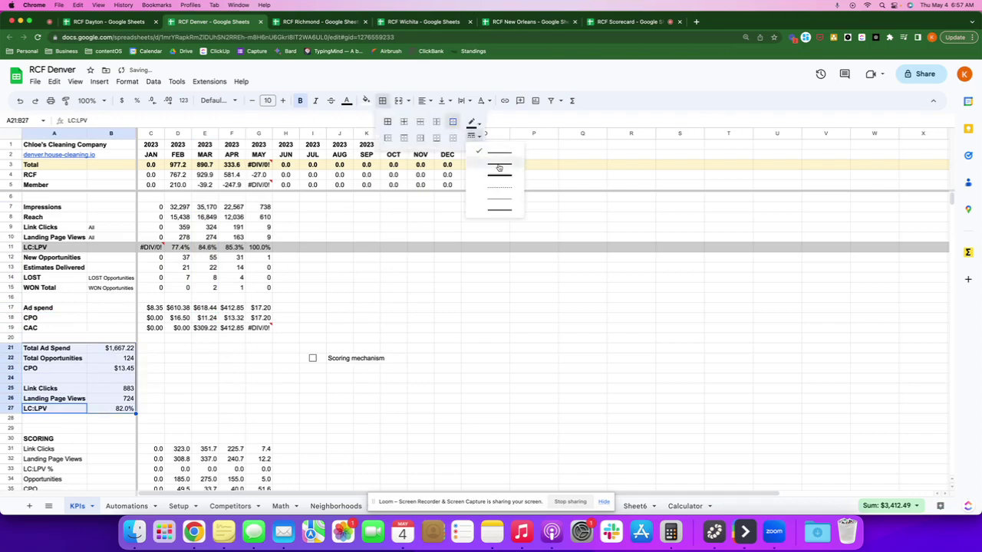
left_click(495, 171)
left_click(448, 318)
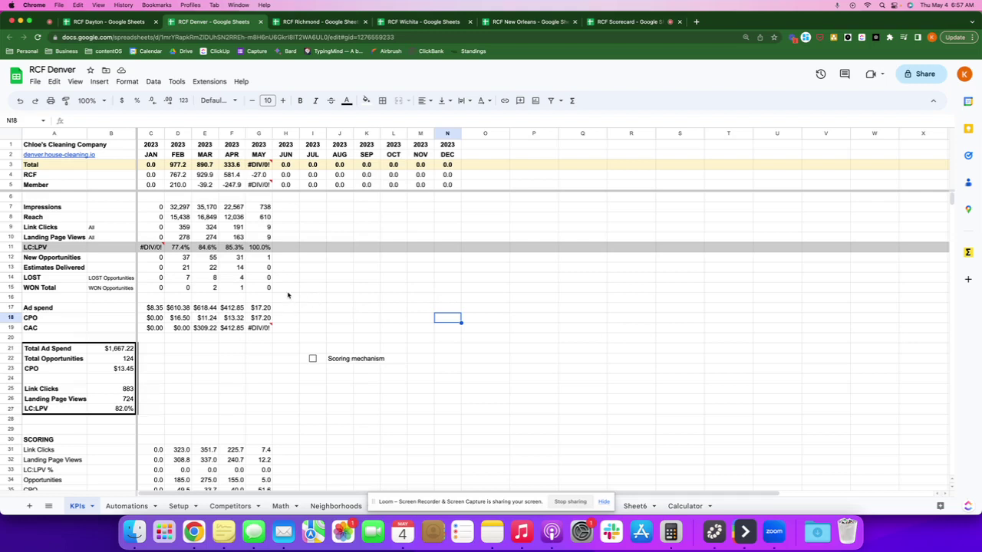
Step: Examine the whole SCORING section with its monthly values, from Link Clicks down to CAC
scroll(136, 308, "down", 3)
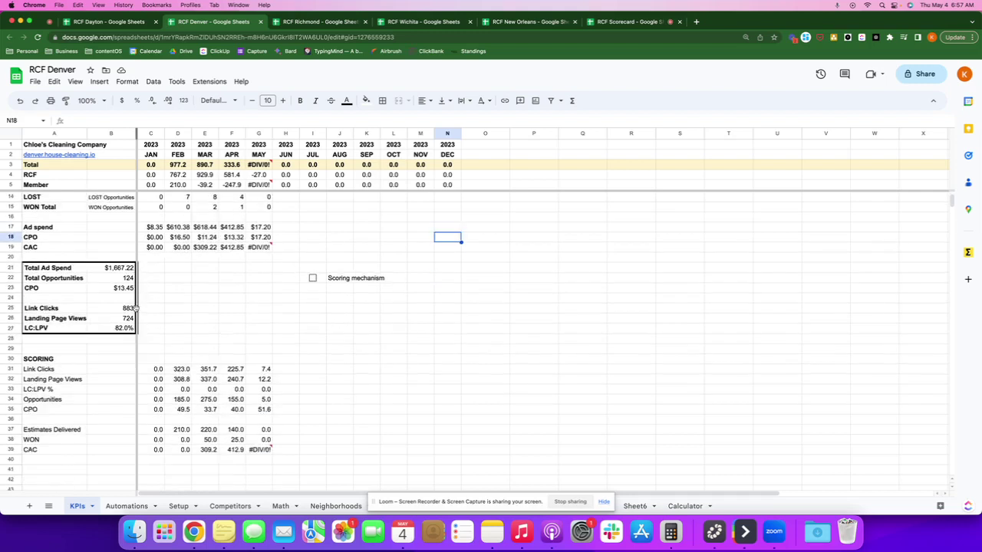
scroll(136, 308, "down", 3)
left_click(44, 311)
left_click(42, 389)
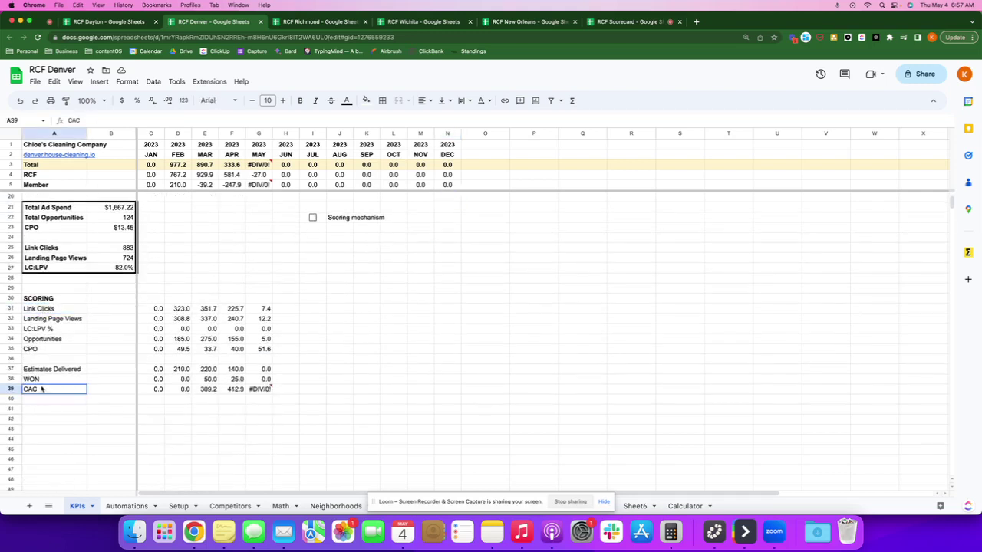
left_click_drag(42, 389, 268, 301)
left_click(389, 299)
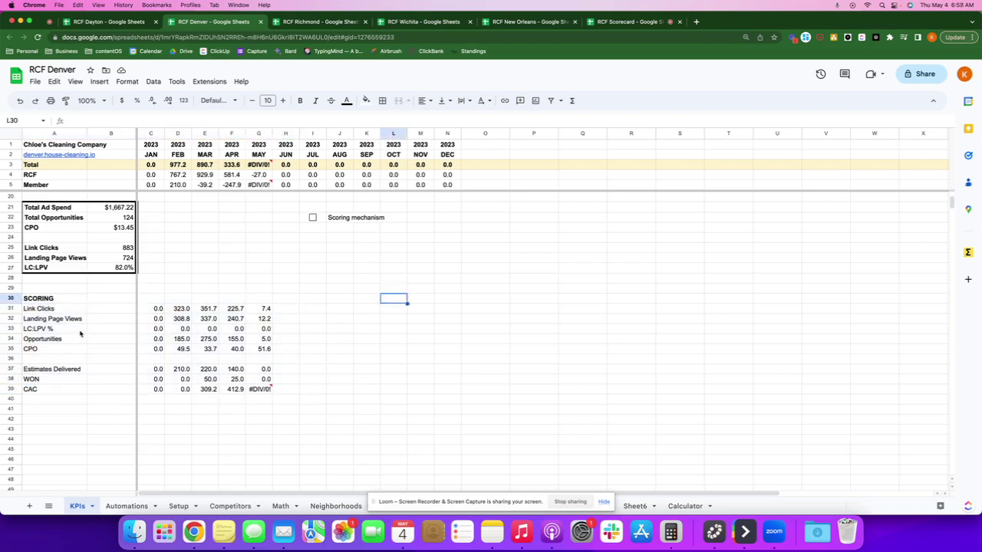
Step: Review the scoring categories in two groups: Link Clicks to CPO, and Estimates Delivered, WON and CAC
scroll(67, 336, "up", 3)
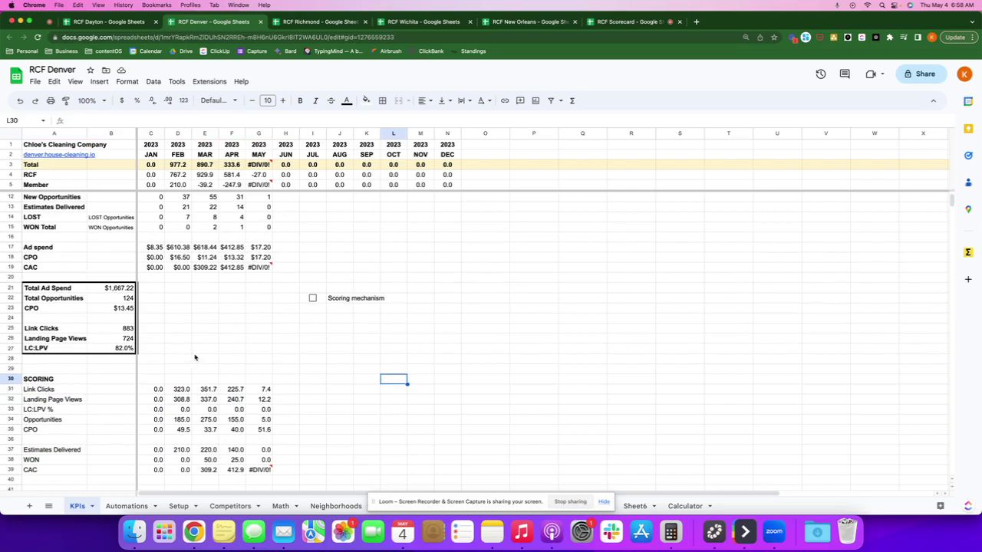
left_click_drag(42, 389, 43, 433)
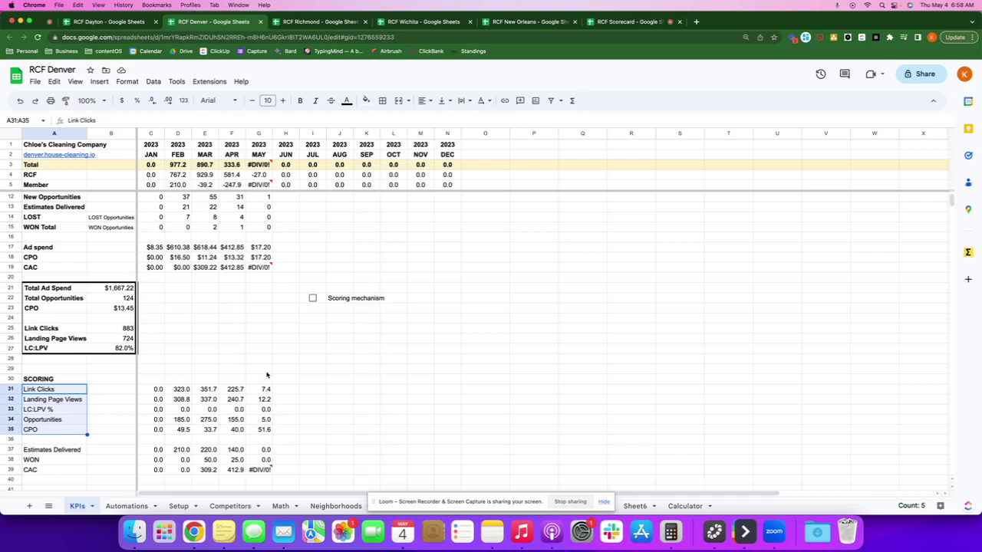
left_click(61, 452)
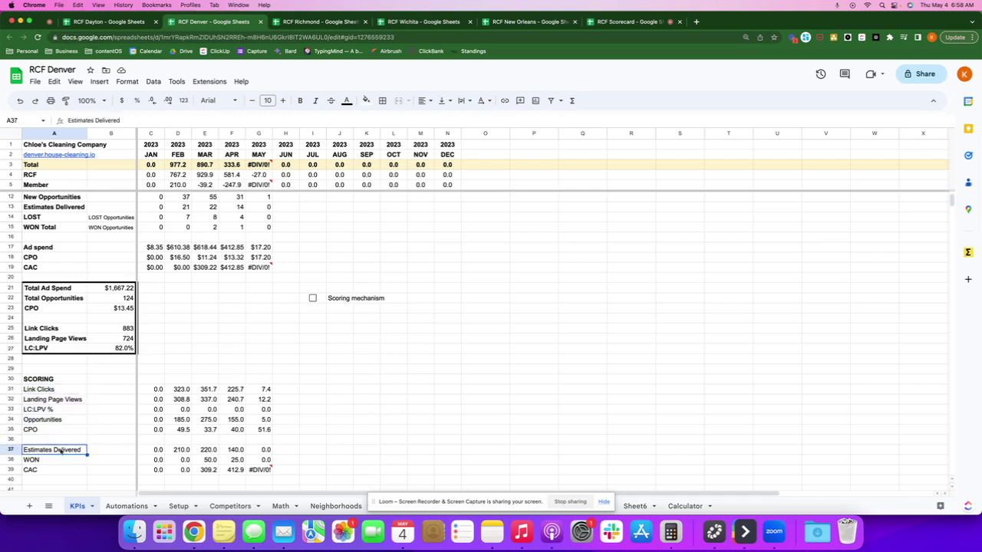
left_click(60, 461)
left_click(58, 471)
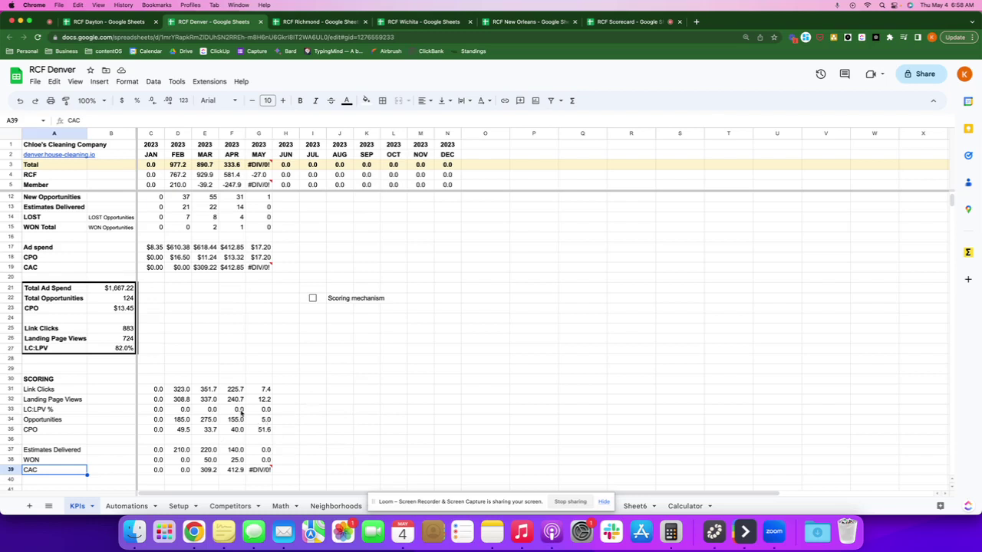
Step: Compare Denver's March and April CAC scores with the CAC figures in the KPI rows they come from
left_click(209, 469)
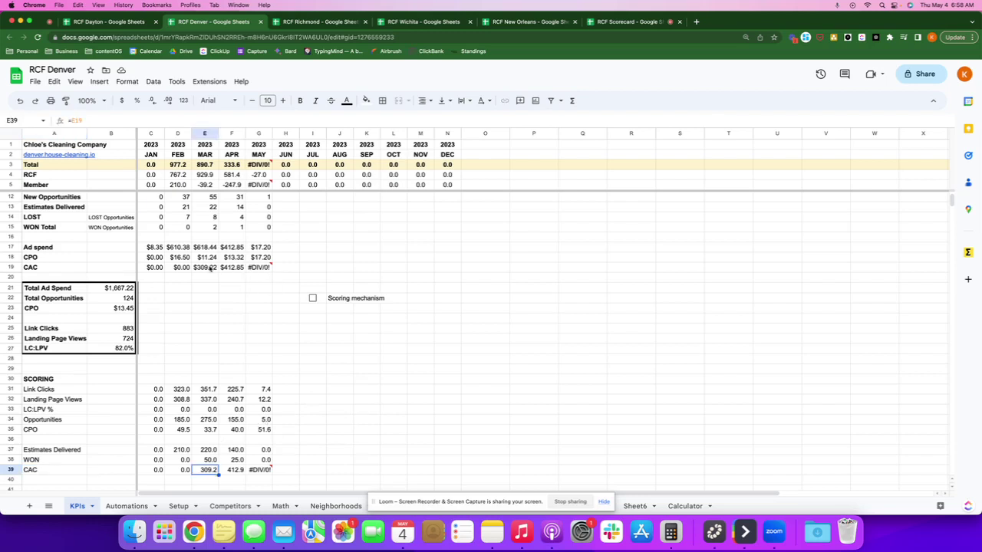
left_click_drag(211, 268, 234, 268)
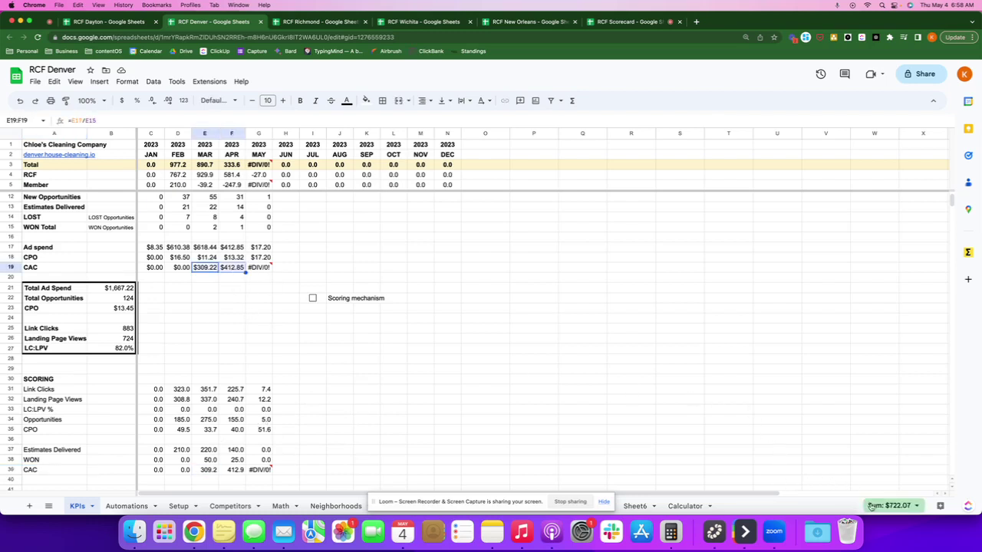
left_click(451, 249)
left_click(231, 267)
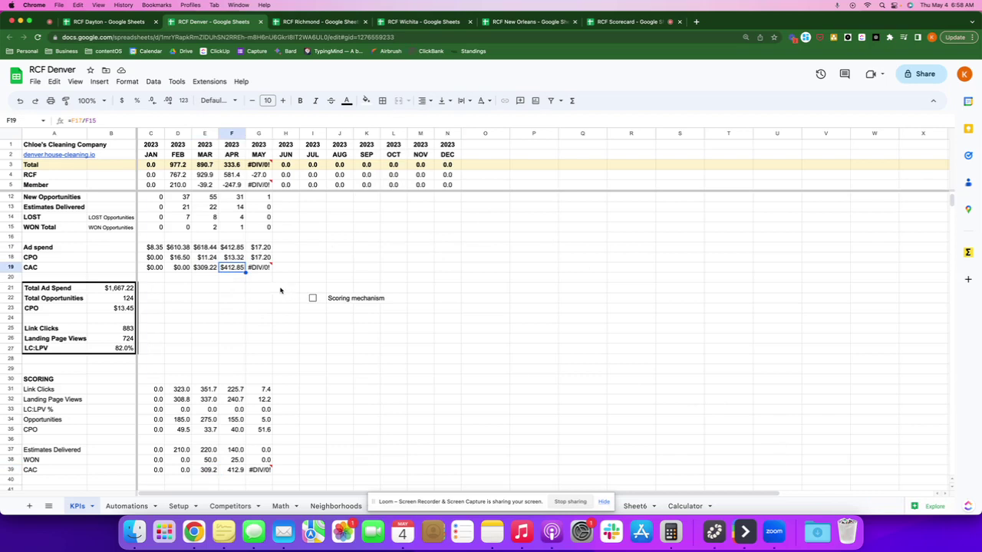
left_click(231, 469)
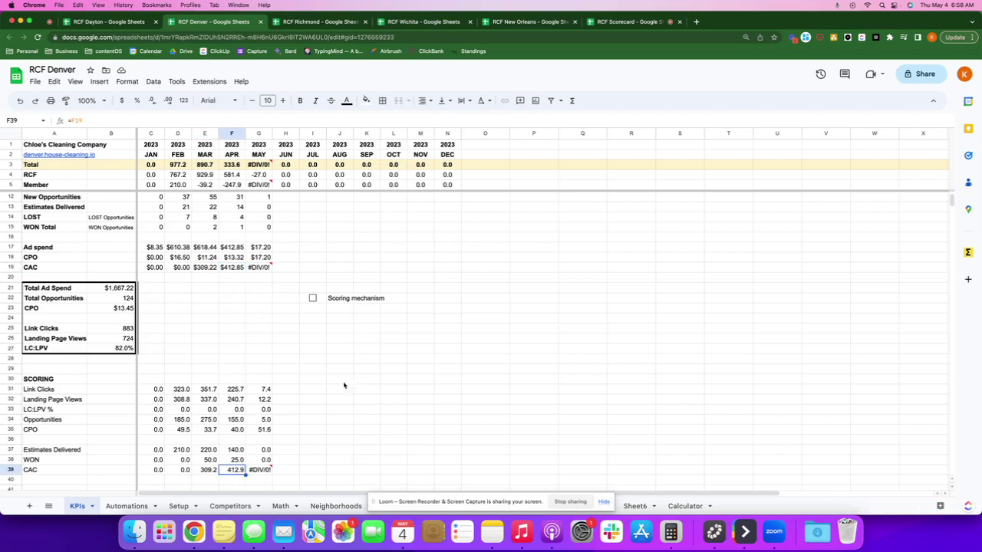
scroll(277, 338, "up", 3)
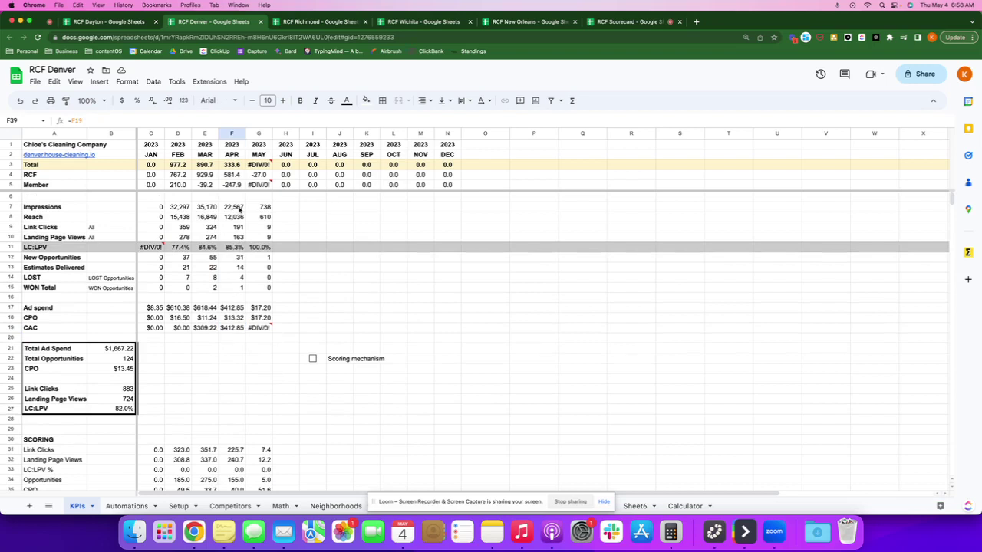
scroll(228, 338, "down", 5)
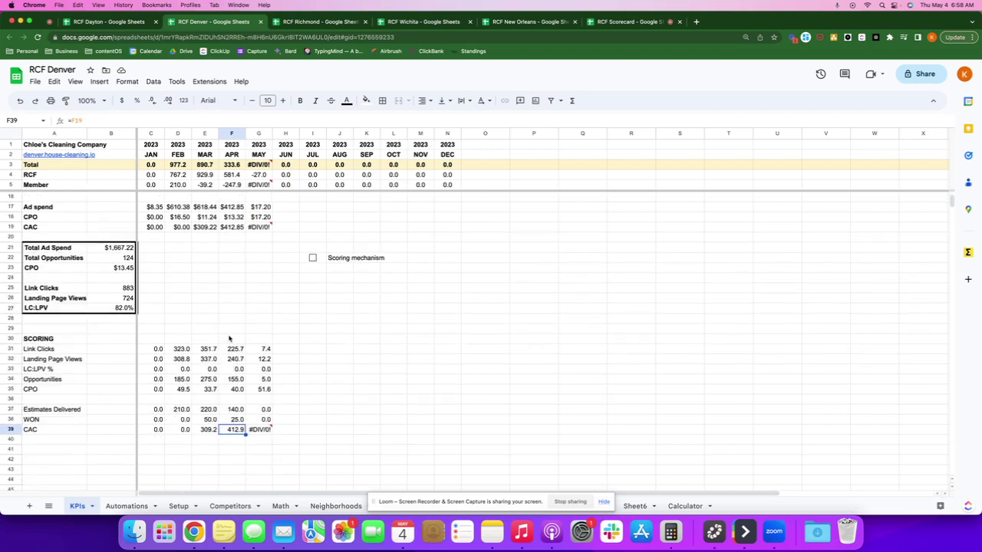
Step: Review the CAC and CPO scoring rows against the block from Link Clicks to Opportunities
left_click(15, 429)
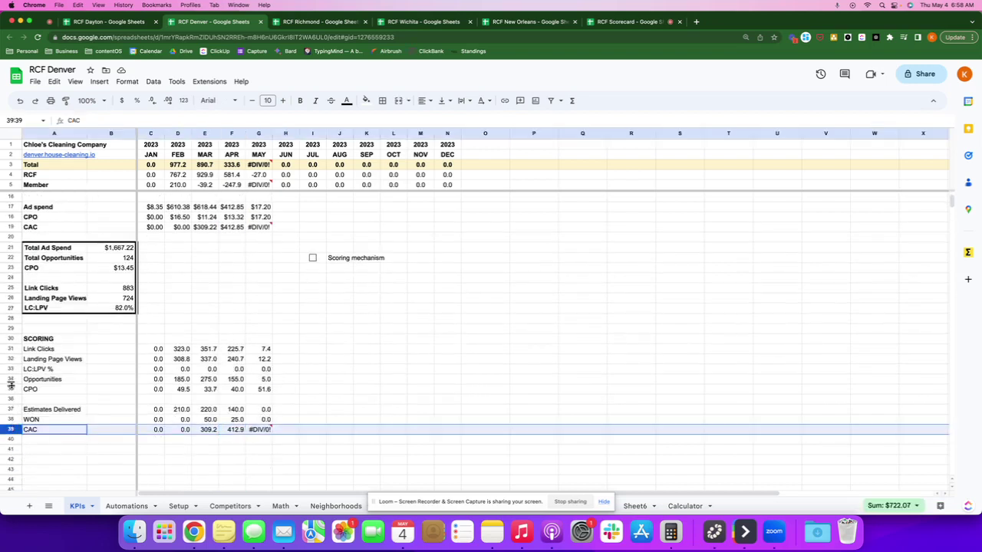
left_click(10, 429)
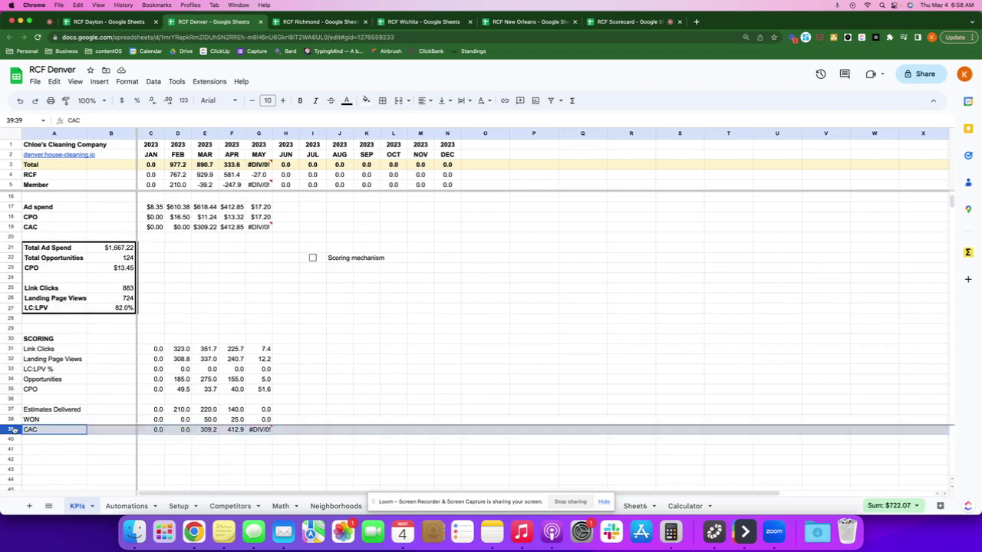
left_click(11, 390)
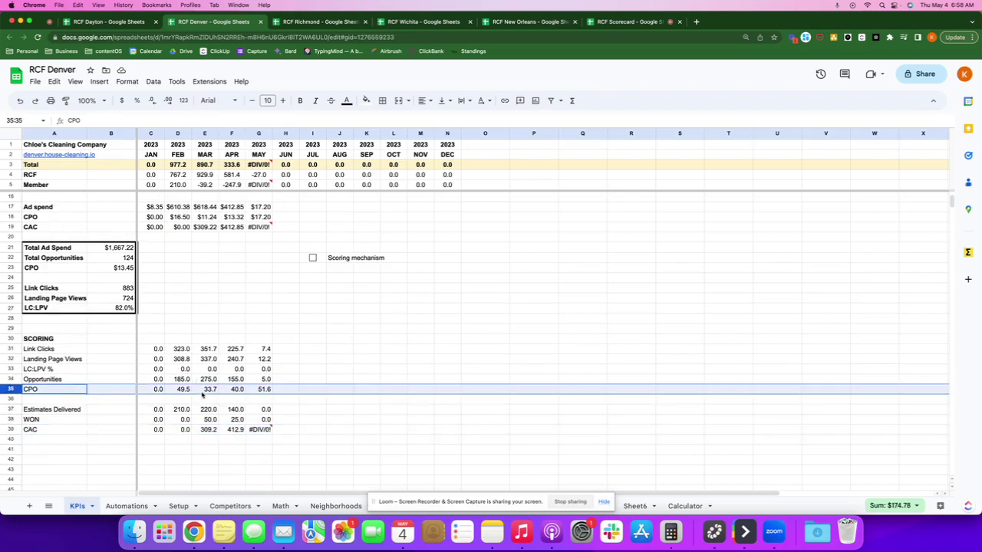
left_click_drag(68, 380, 263, 351)
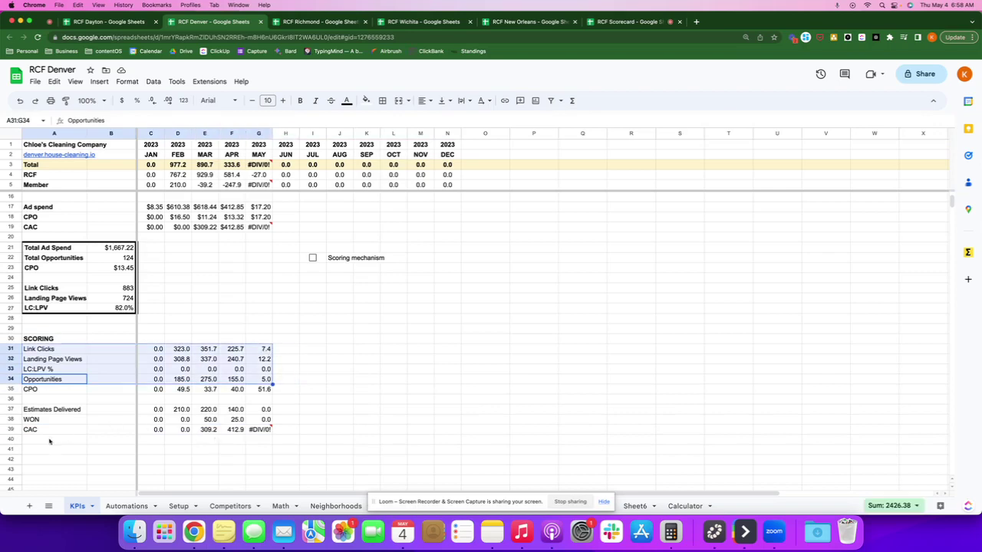
left_click(5, 429)
left_click(9, 390)
Step: Trace Denver's April Member score from its formula to the Estimates Delivered, WON and CAC scores
scroll(199, 313, "up", 3)
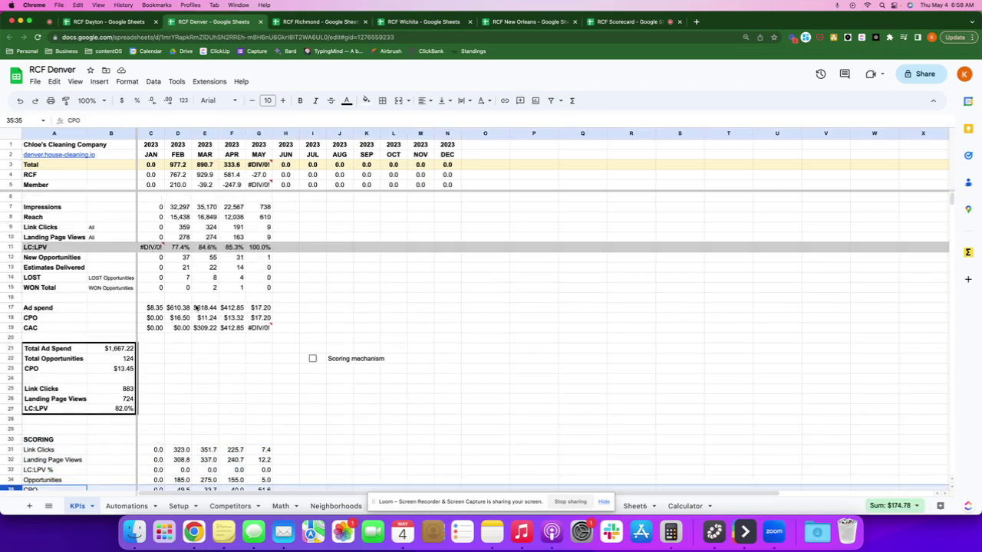
scroll(232, 318, "down", 3)
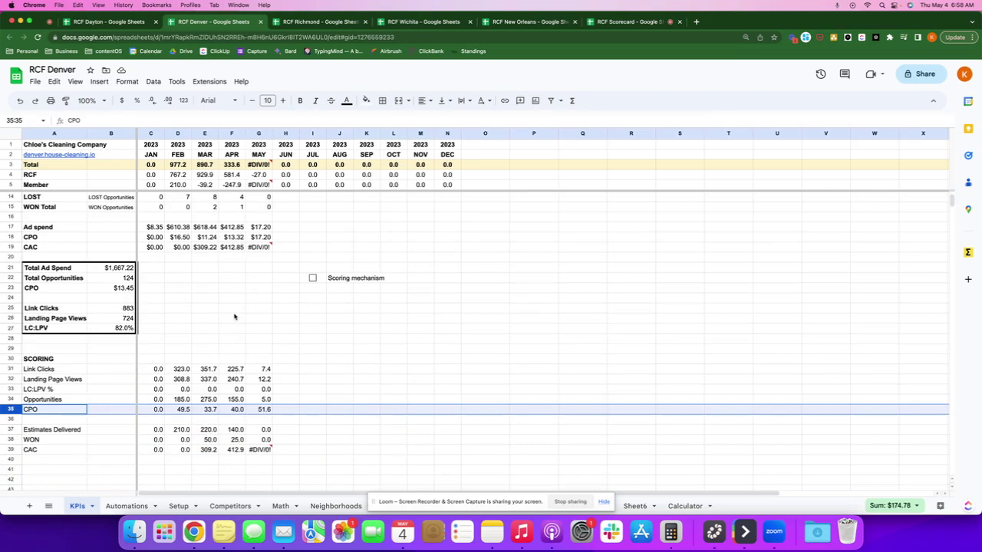
scroll(235, 317, "up", 3)
left_click(236, 186)
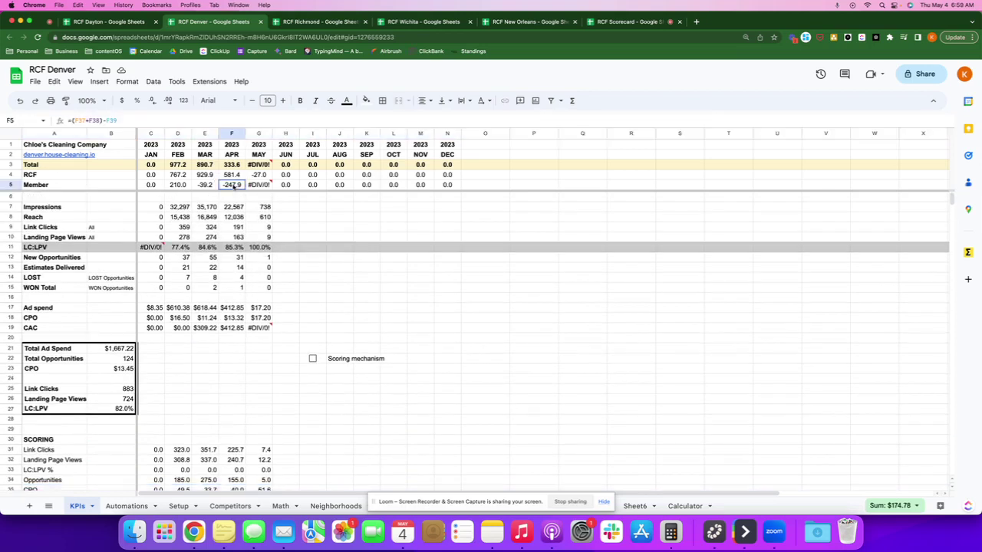
scroll(230, 261, "down", 5)
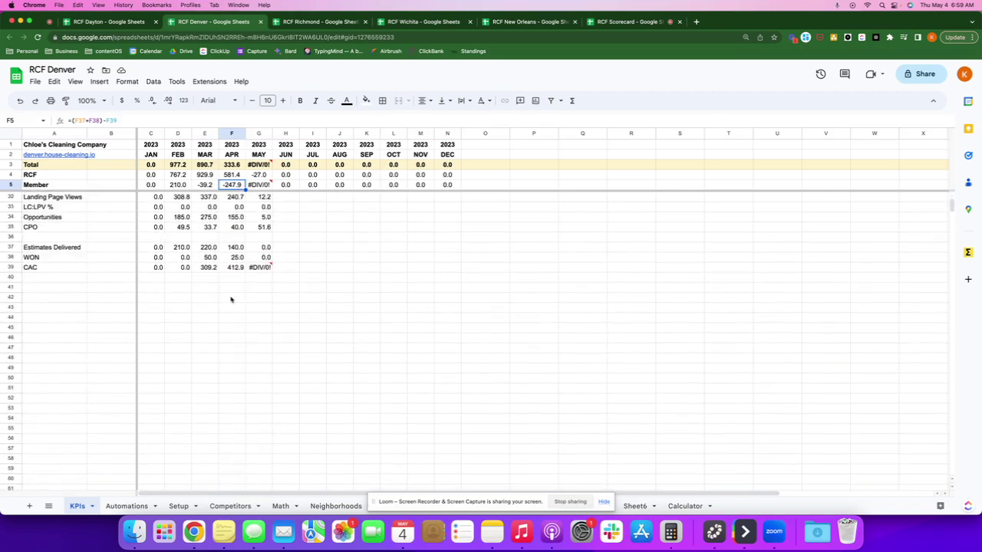
scroll(228, 262, "up", 1)
left_click(230, 307)
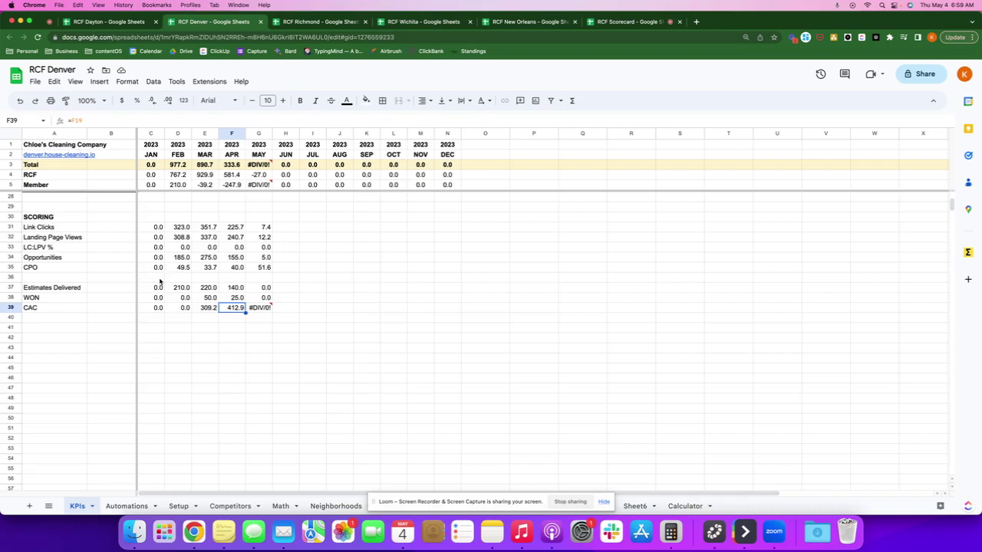
scroll(64, 234, "up", 5)
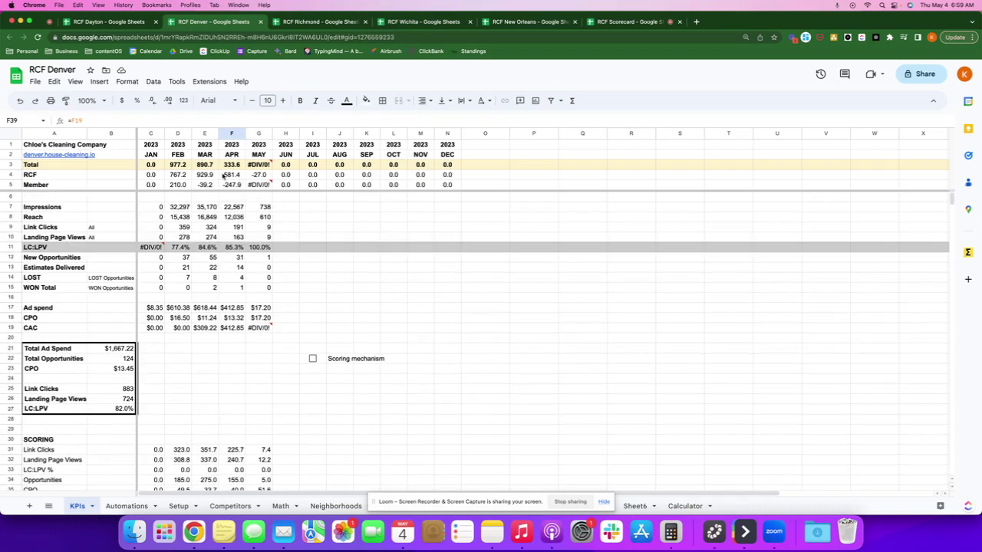
left_click(233, 185)
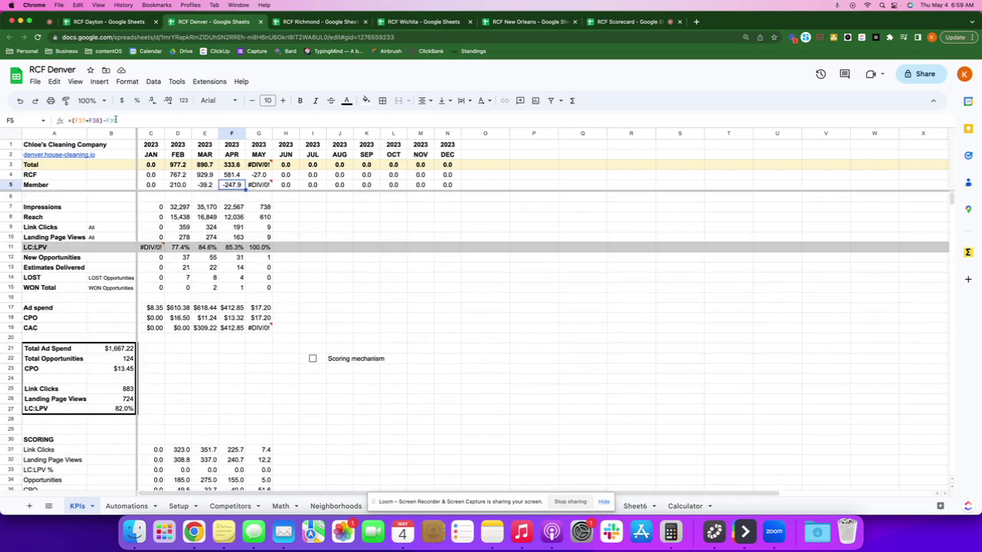
scroll(233, 229, "down", 8)
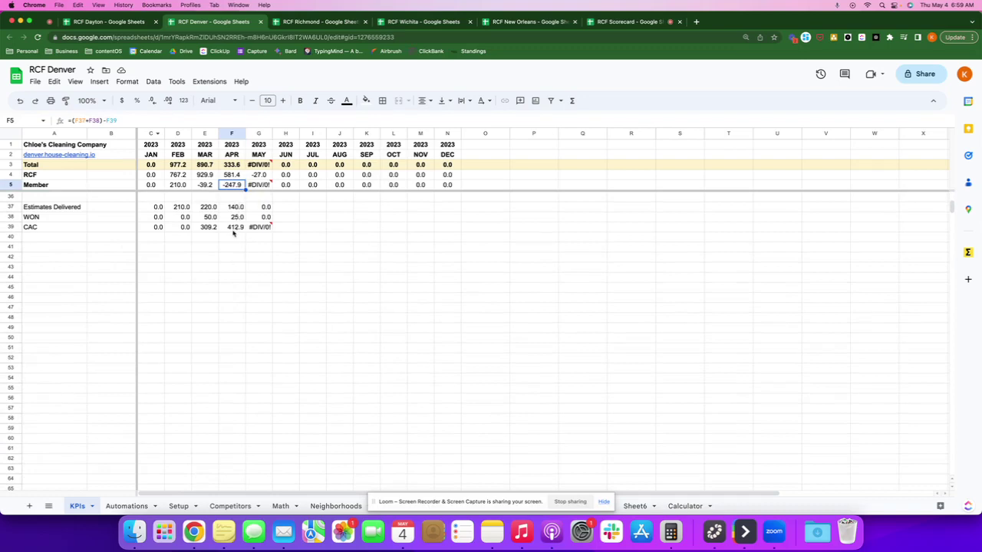
left_click(234, 227)
scroll(247, 243, "up", 8)
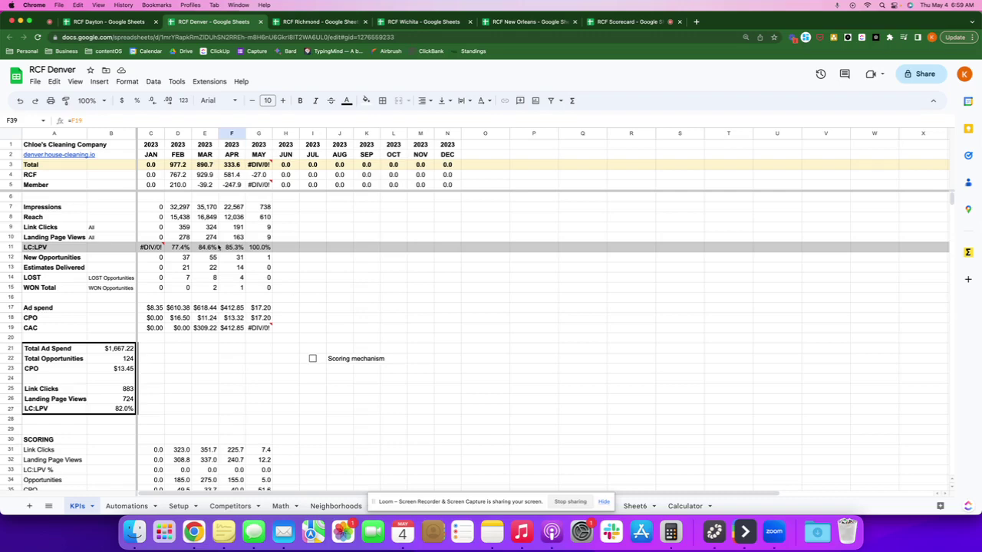
Step: Switch to the RCF Scorecard and review Denver's February to May totals and imported RCF scores
left_click(615, 23)
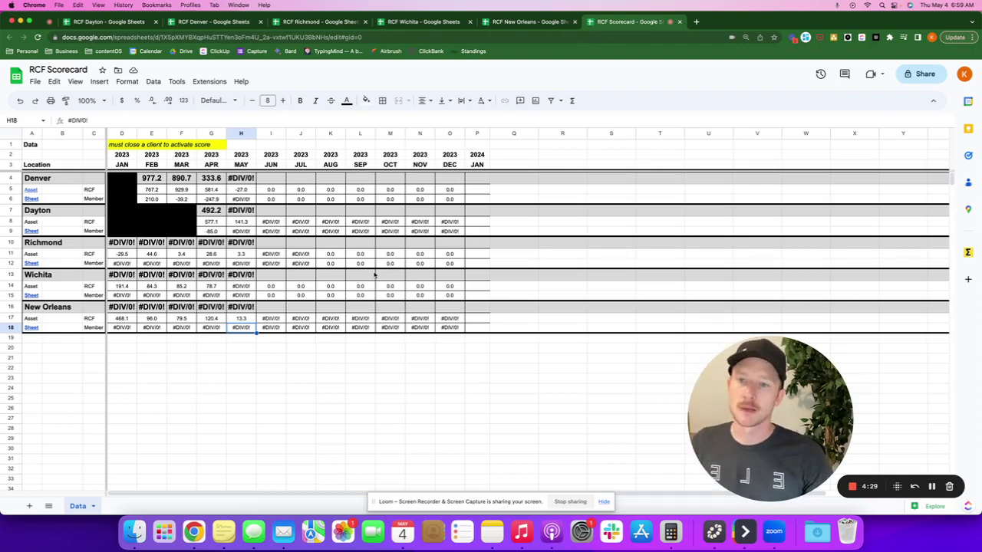
left_click_drag(151, 179, 241, 185)
left_click(300, 189)
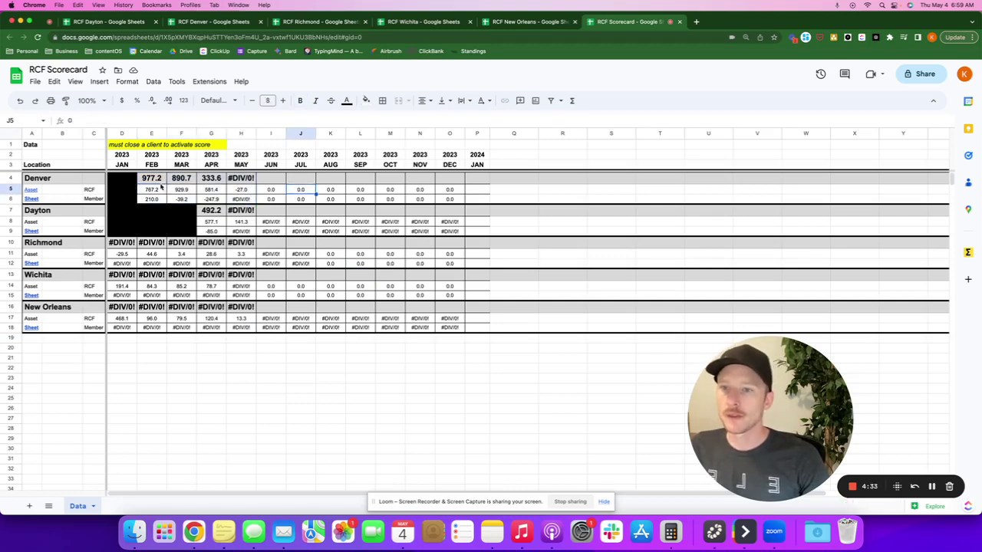
left_click(157, 189)
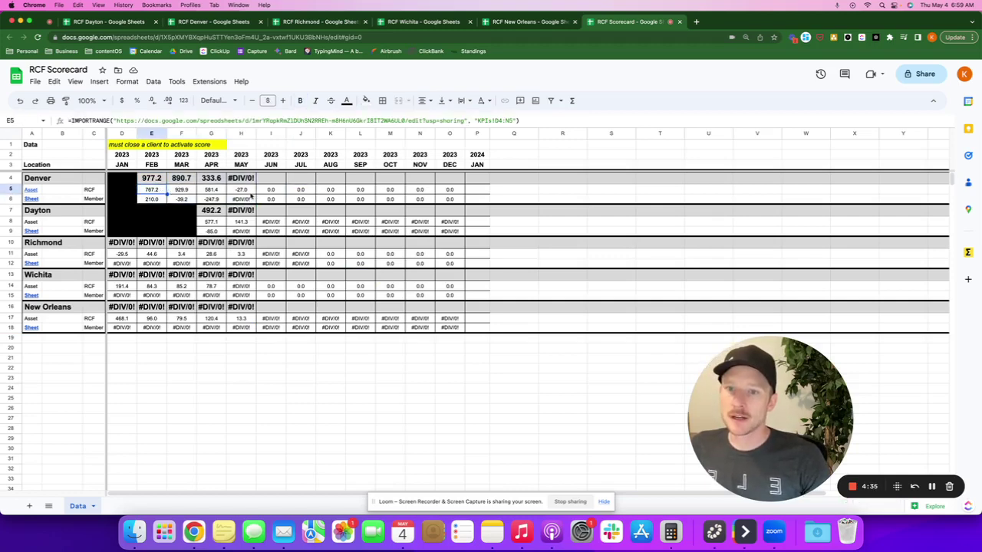
left_click(244, 191, "shift")
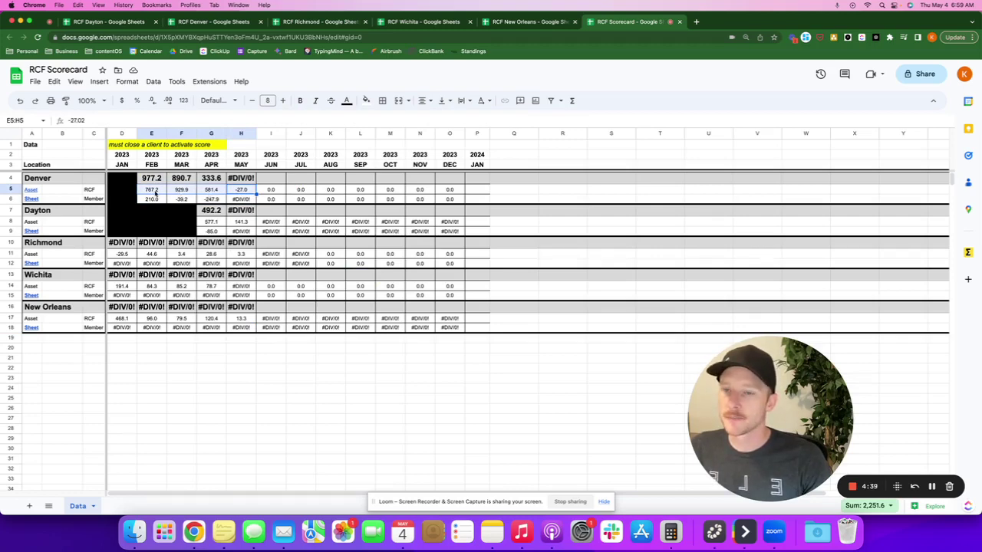
left_click(155, 192)
Step: Check Dayton's April RCF score and the formulas in the January RCF cells of New Orleans and Wichita
left_click(212, 222)
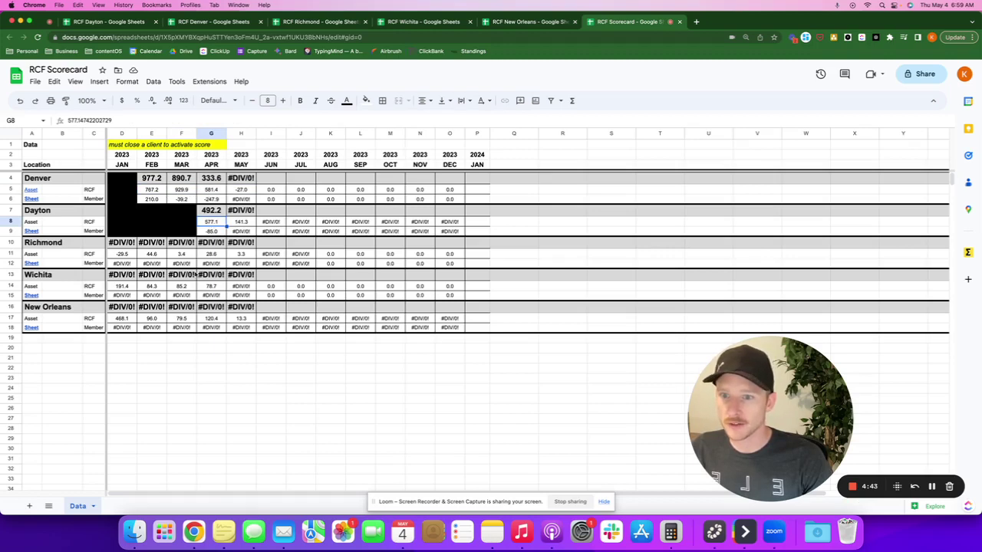
left_click(121, 319)
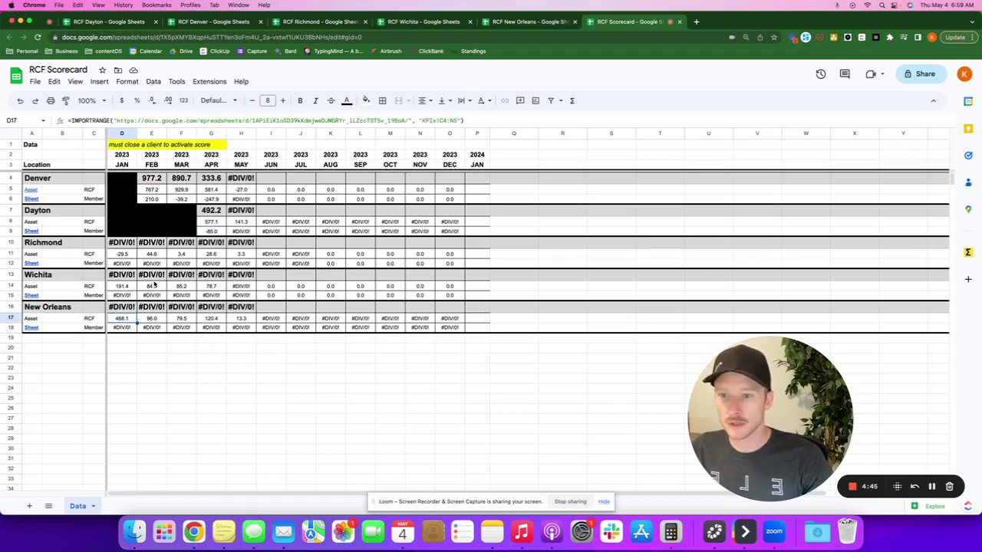
left_click(123, 287)
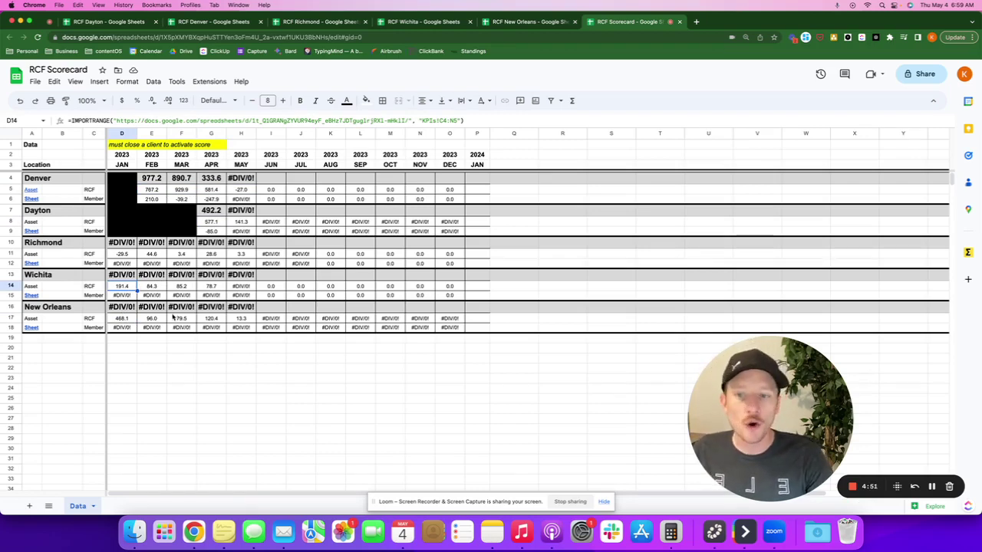
left_click(121, 320)
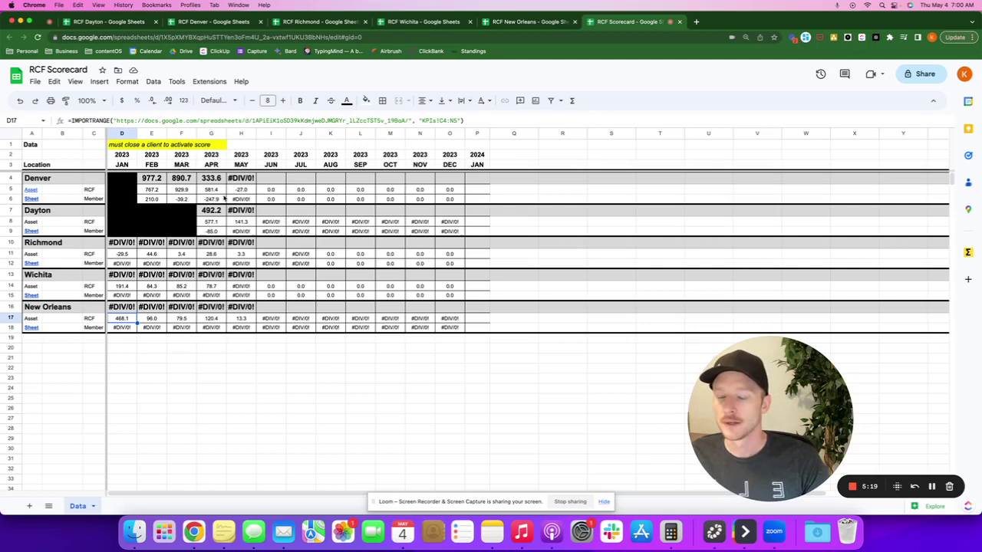
Step: Review Denver's February RCF and Member scores together, plus its Member scores for February, March and April
left_click_drag(150, 191, 157, 200)
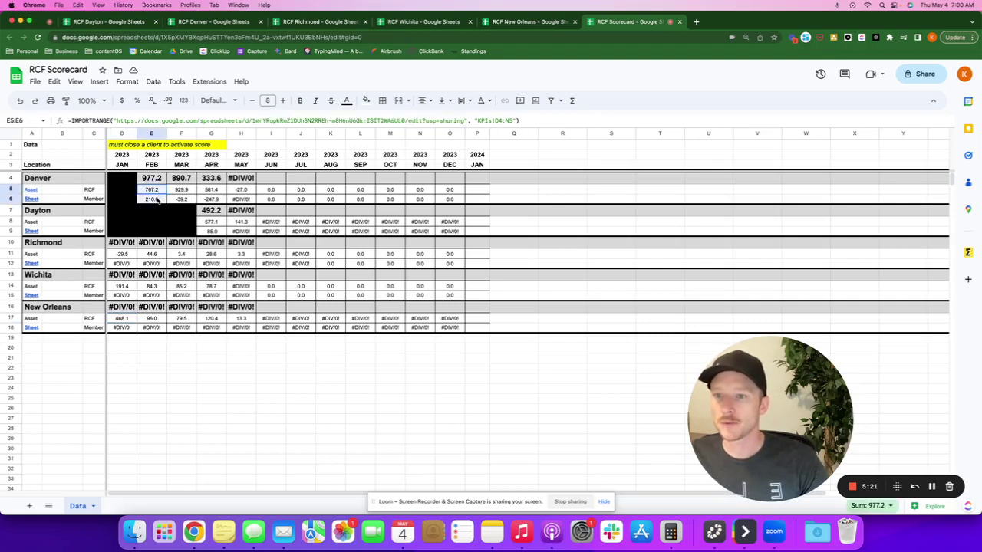
left_click(156, 201)
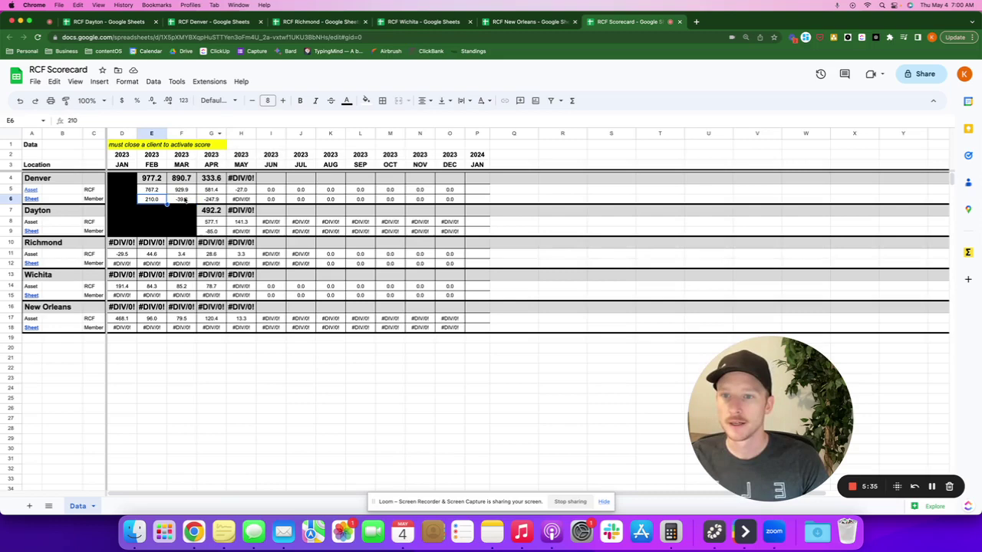
left_click(185, 200)
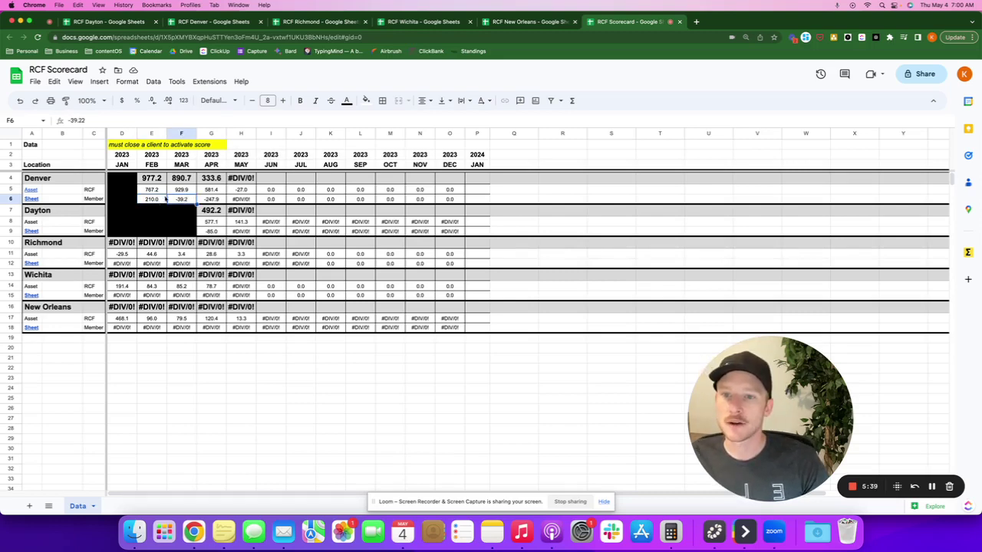
left_click(219, 201)
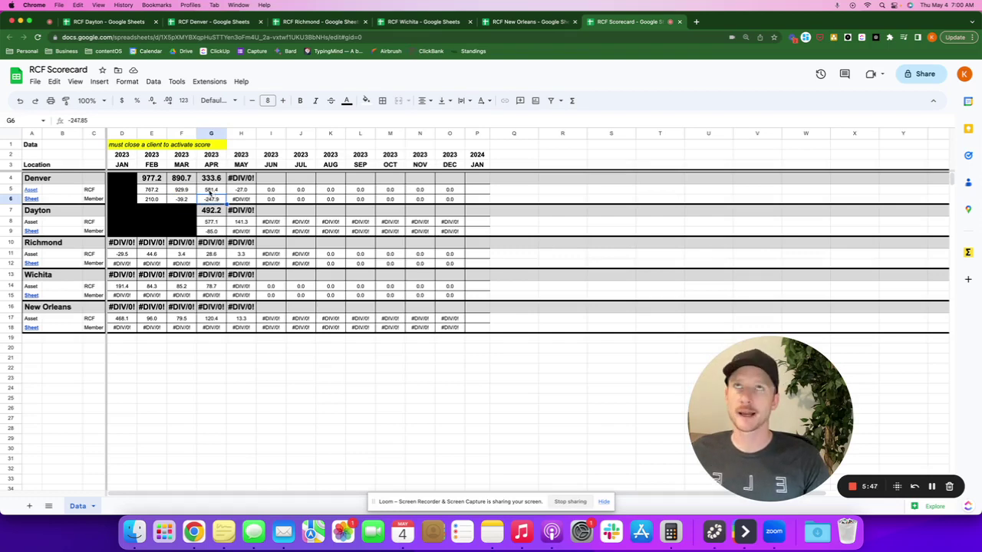
Step: Review Denver's RCF scores for March to May, the whole May column and New Orleans' April total
left_click(181, 189)
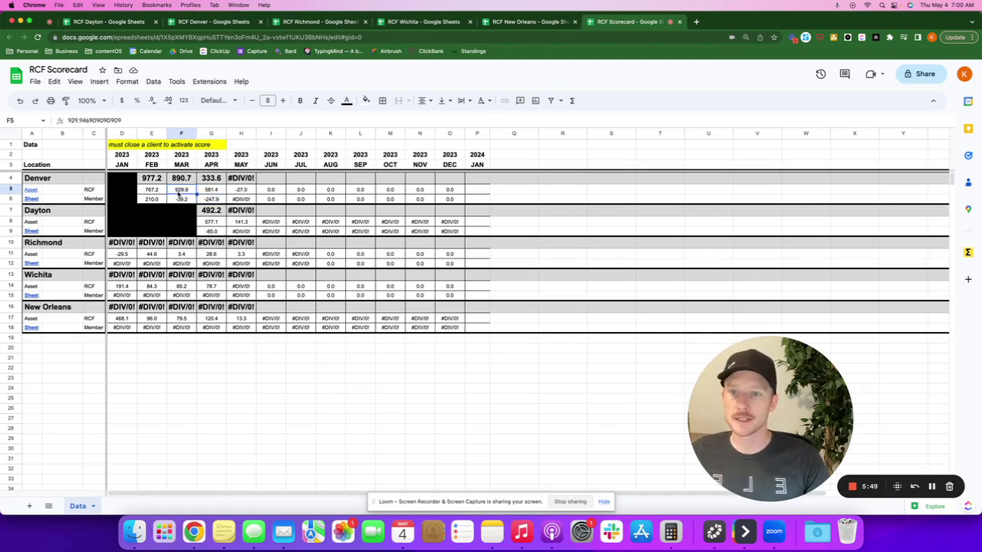
left_click(211, 190)
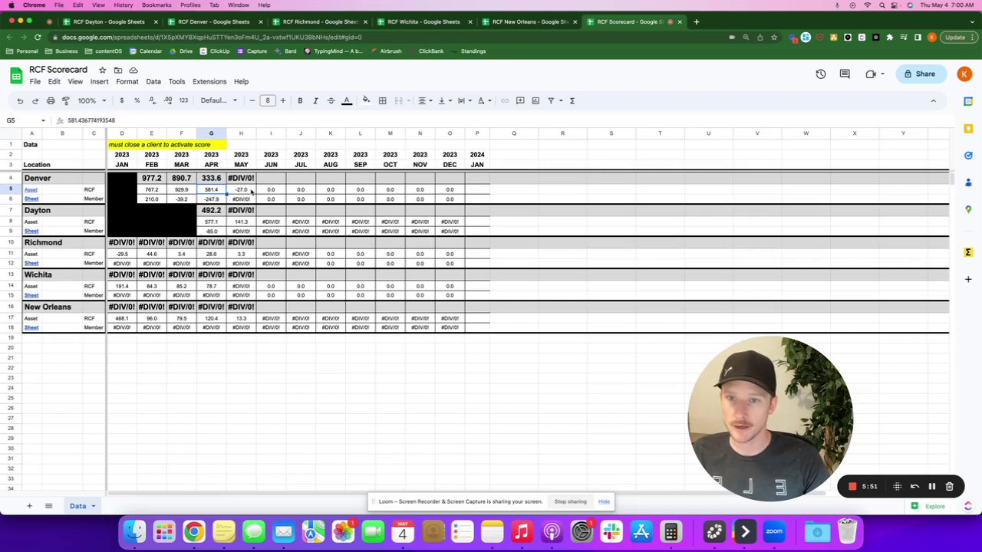
left_click(246, 192)
left_click(242, 134)
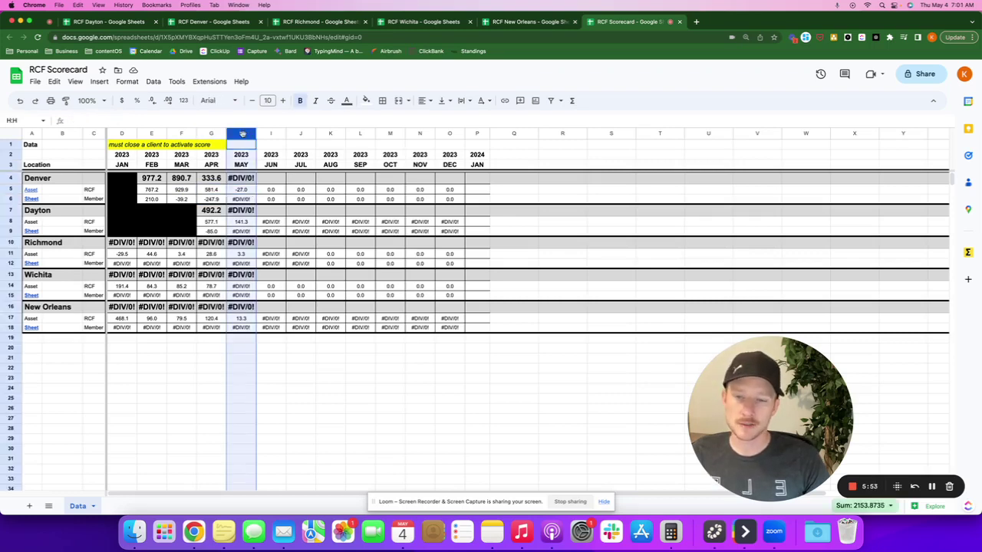
left_click(209, 307)
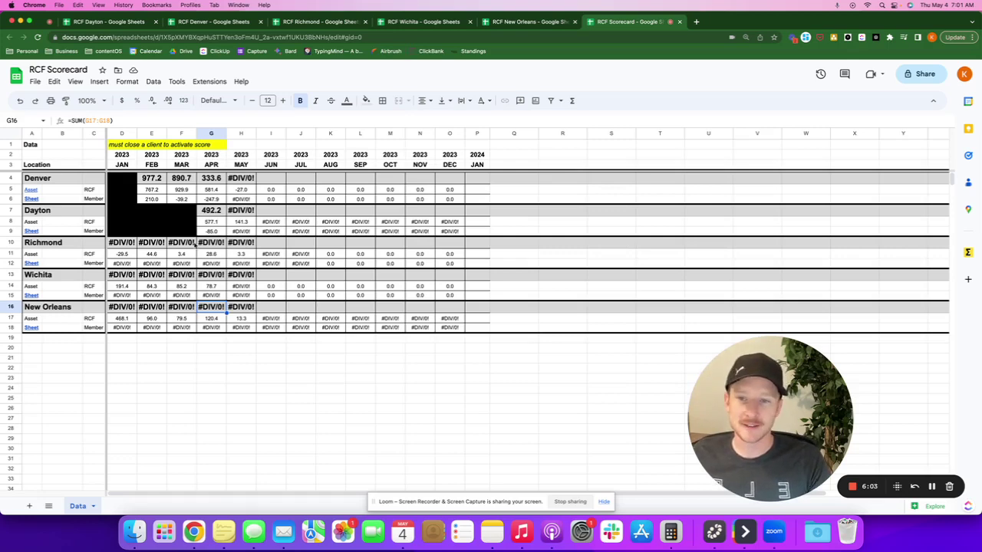
Step: Review the monthly RCF scores of Richmond, Wichita and New Orleans, plus the asset labels from New Orleans up to Denver
left_click(321, 366)
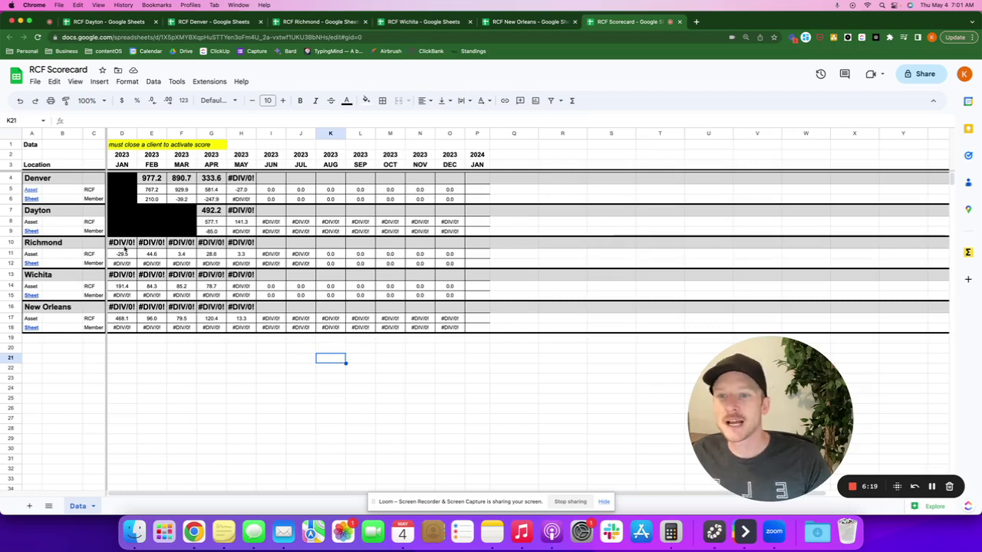
left_click_drag(121, 255, 243, 257)
left_click_drag(122, 286, 206, 286)
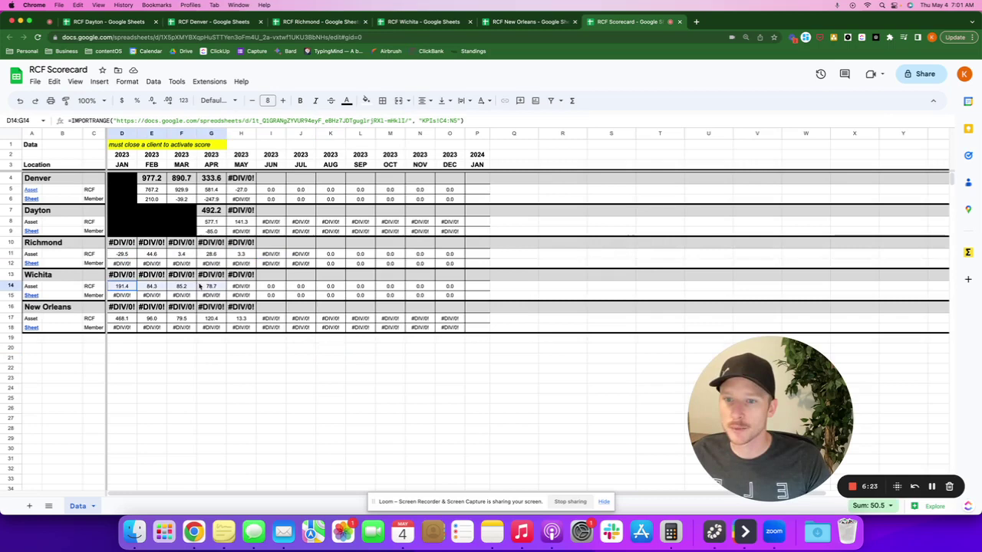
left_click_drag(125, 325, 241, 319)
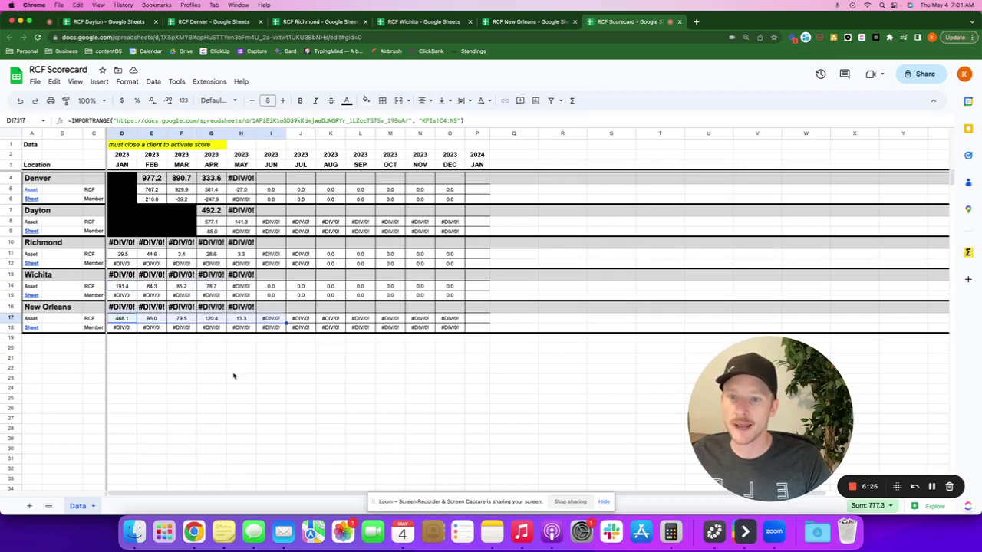
left_click(234, 373)
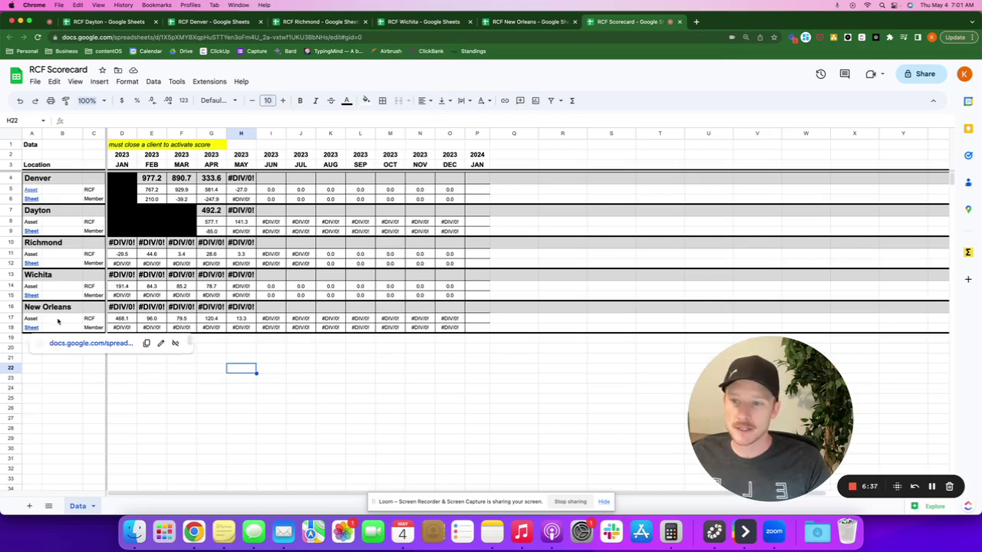
left_click_drag(61, 317, 64, 188)
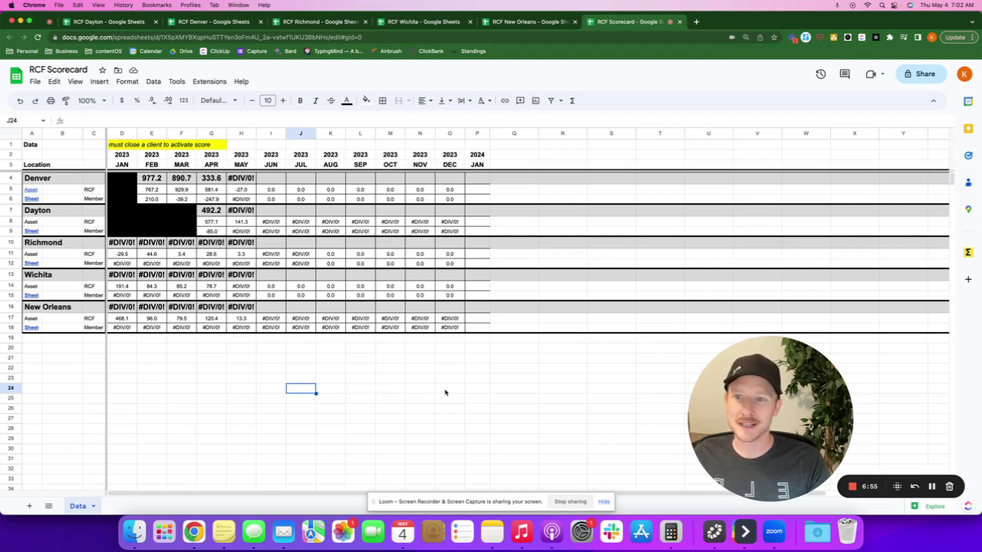
Step: Reduce the font size of the highlighted "must close a client to activate score" note to 8
left_click(124, 145)
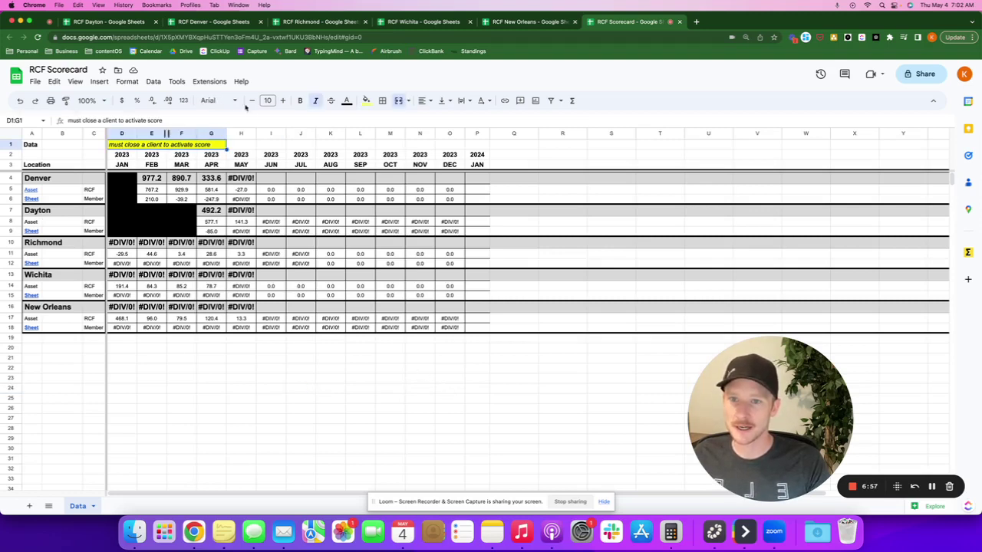
left_click(252, 100)
left_click(182, 419)
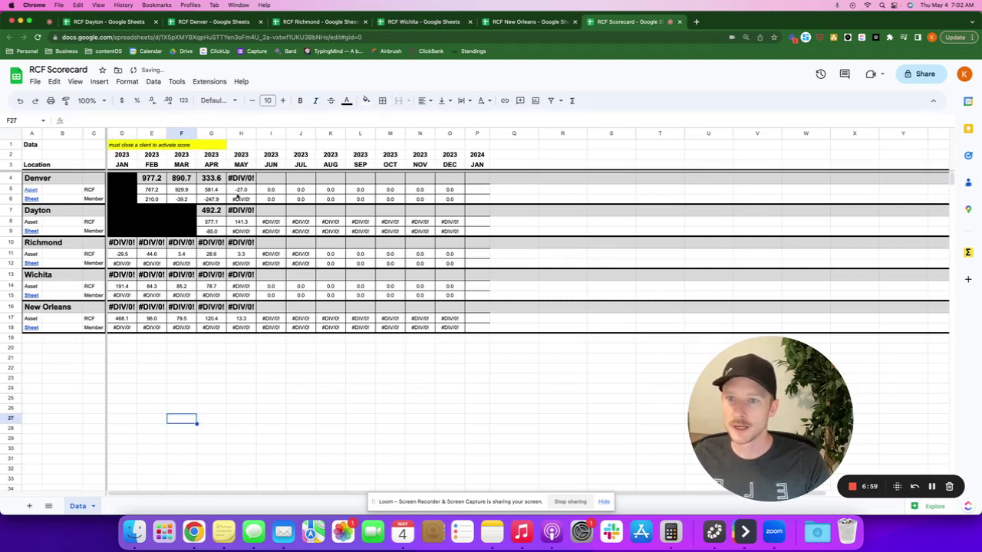
Step: Unmerge the highlighted note's cells D1:G1 and merge only D1:F1 around it
left_click(194, 146)
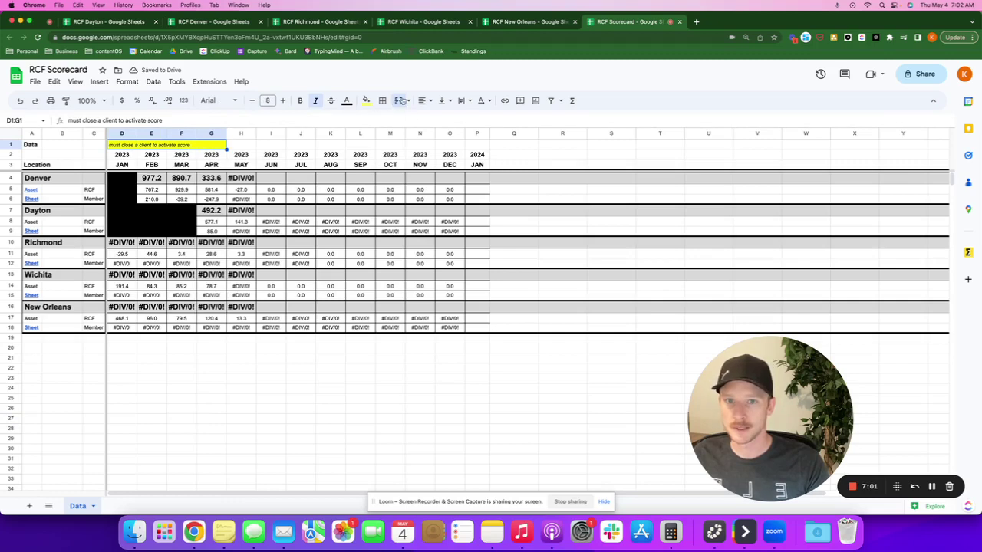
left_click(398, 100)
left_click_drag(181, 145, 121, 145)
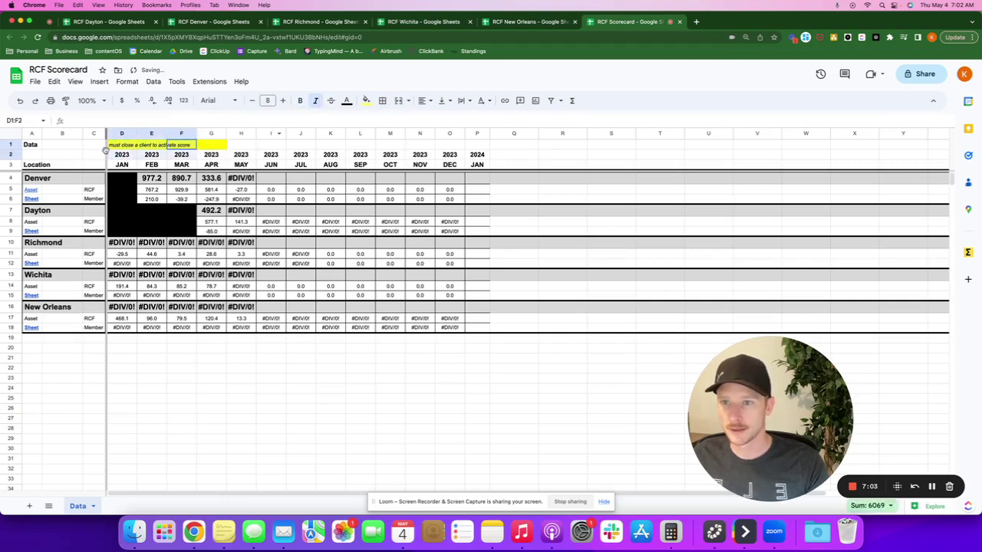
left_click(409, 100)
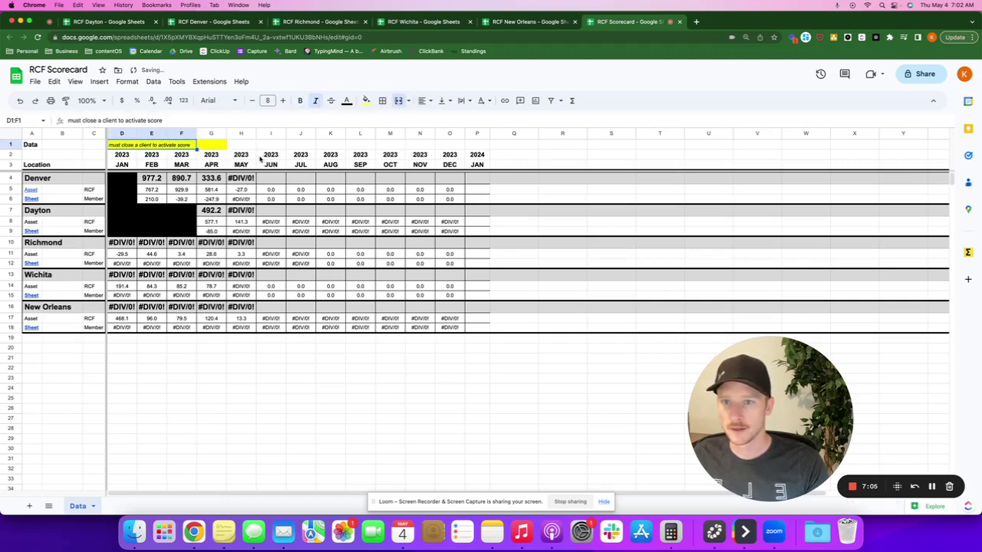
Step: Remove the yellow fill from the empty cell G1 beside the note
left_click(217, 144)
left_click(366, 101)
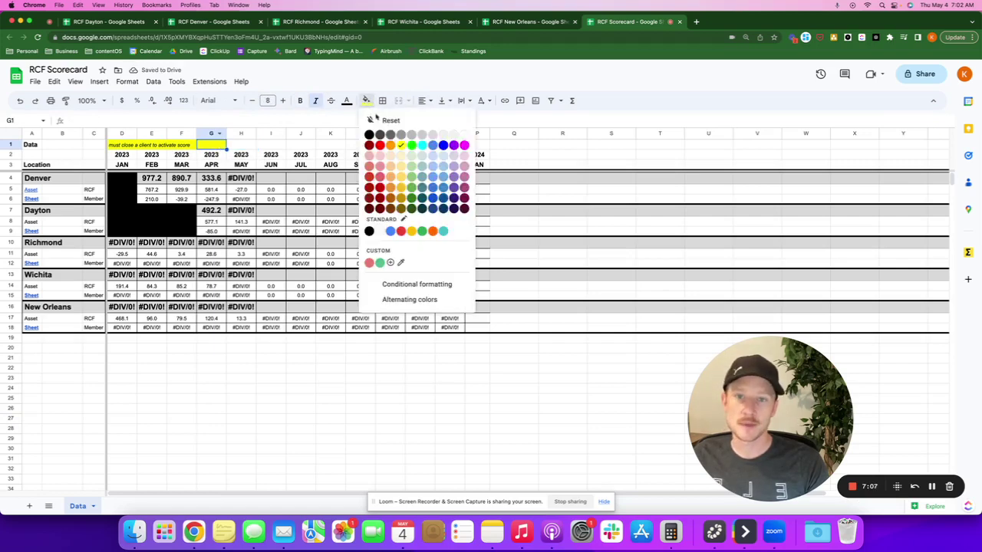
left_click(376, 119)
left_click(259, 371)
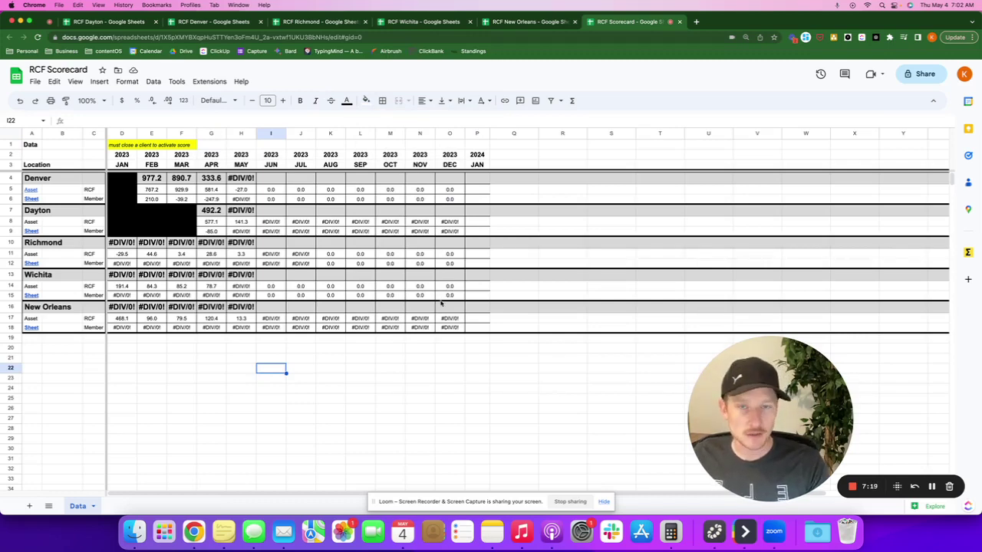
left_click(525, 370)
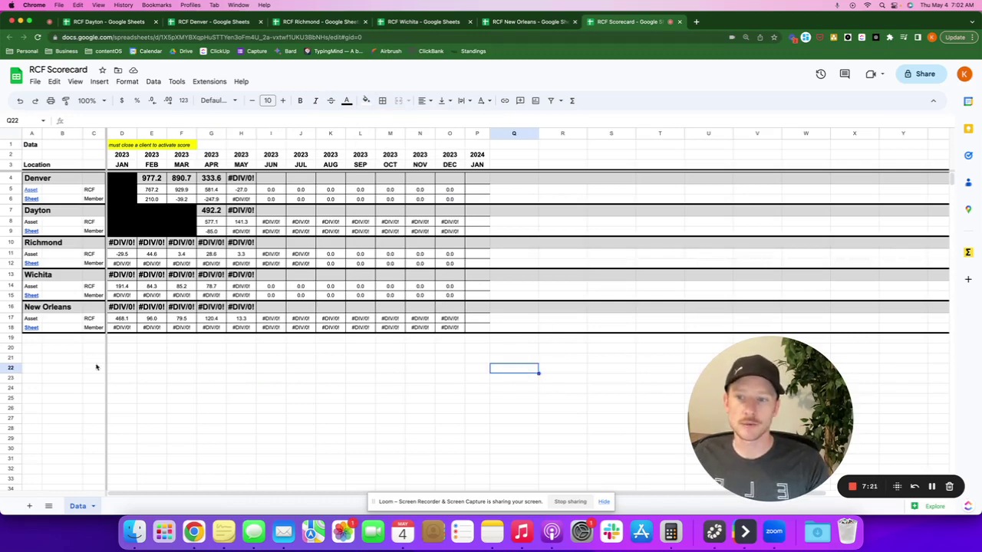
left_click_drag(34, 342, 37, 388)
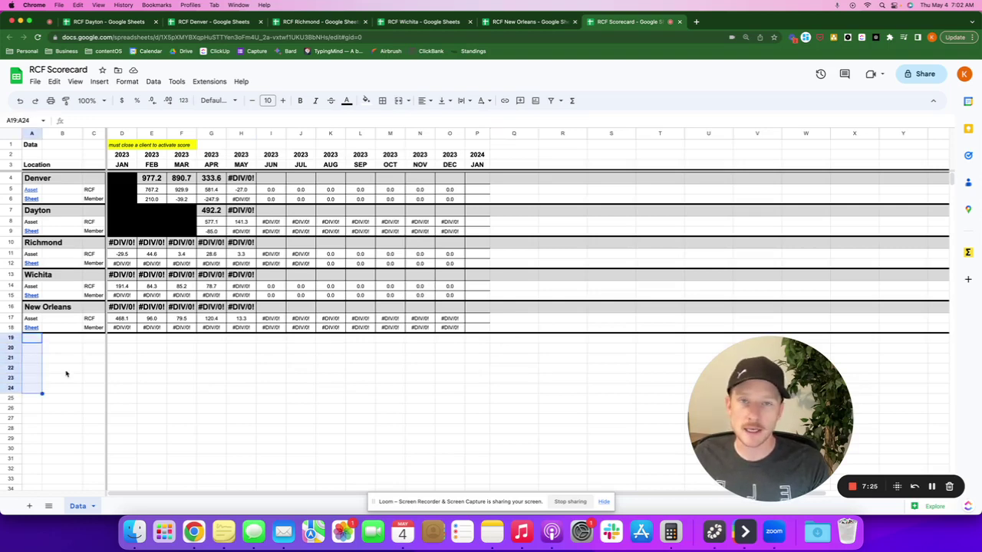
left_click(254, 378)
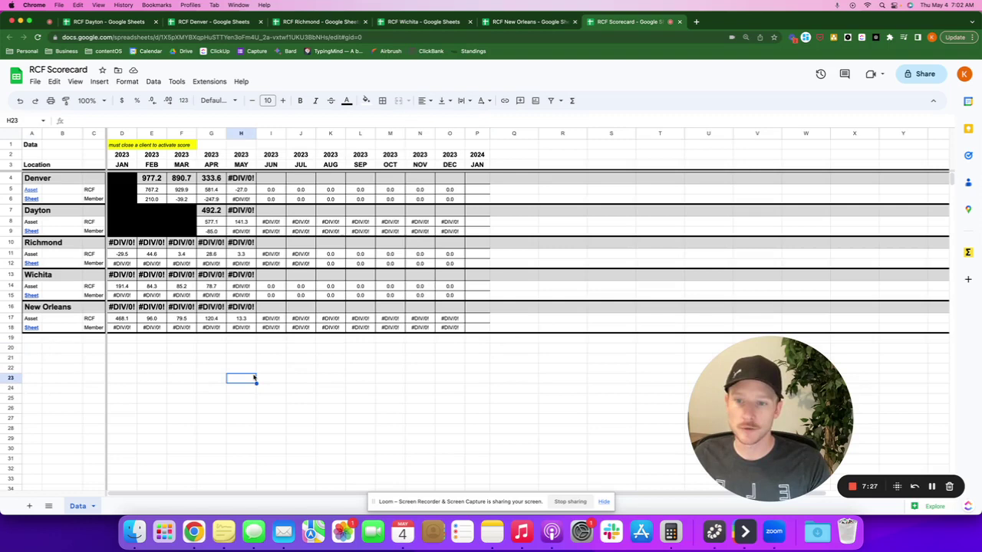
left_click(299, 351)
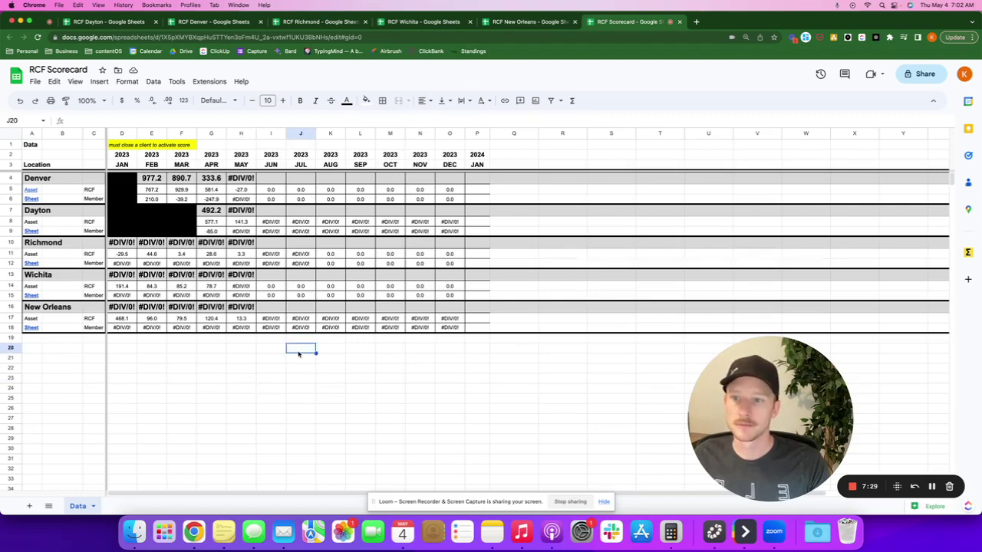